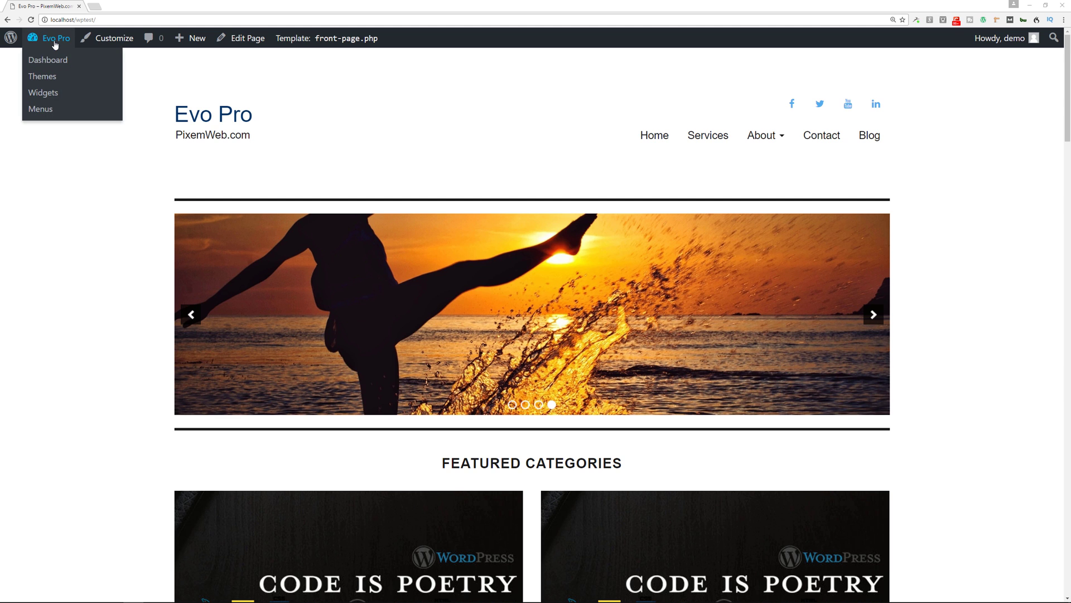
- From Plugins > Add New, find Contact Form 7, install it and activate it
click(57, 64)
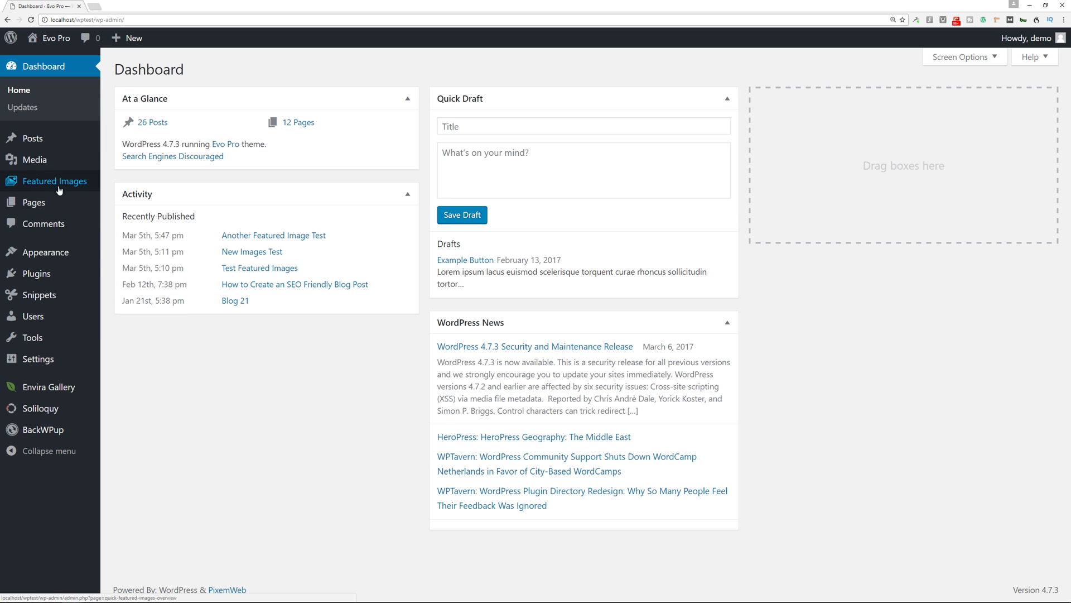
click(138, 294)
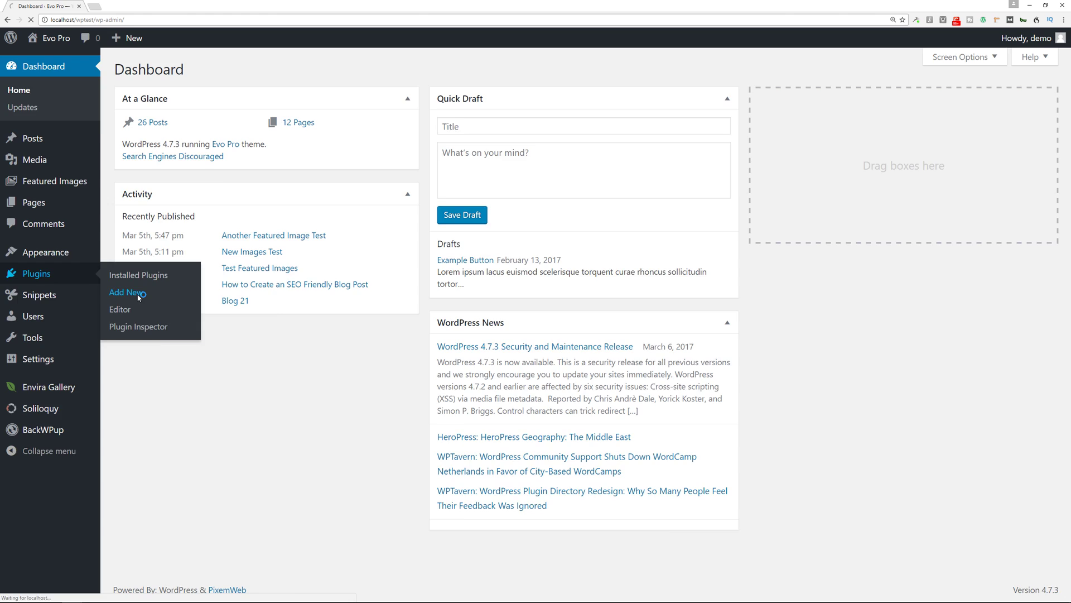
click(929, 105)
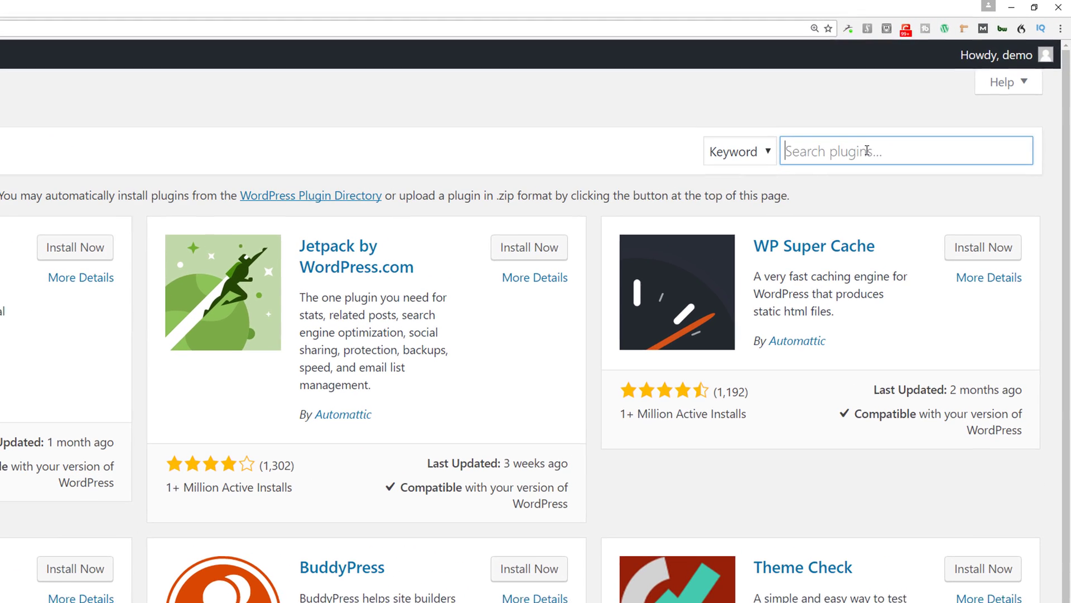
text(contact fo)
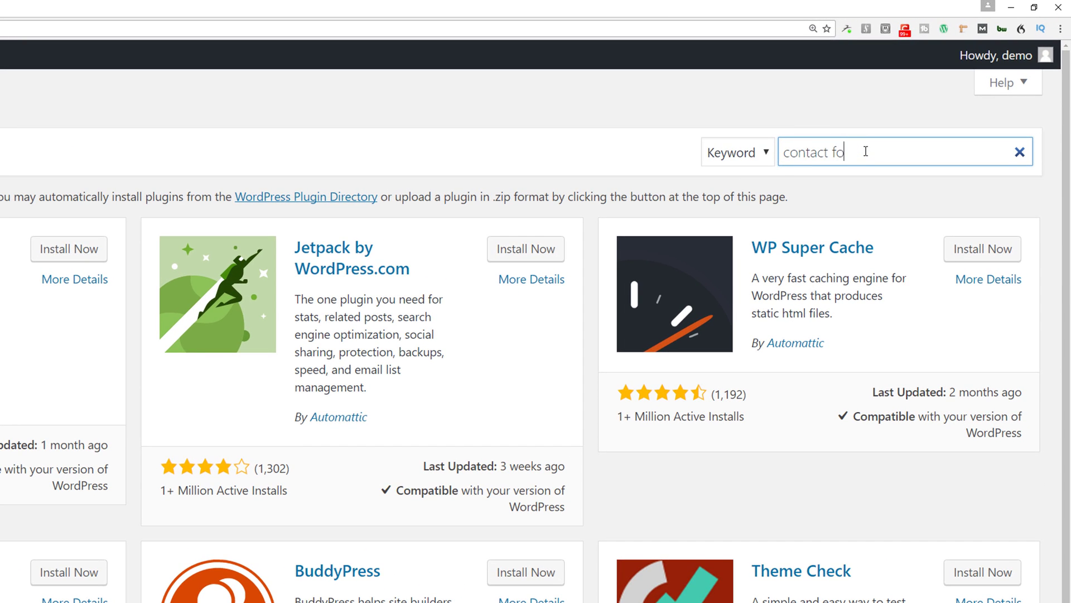
text(rm 7)
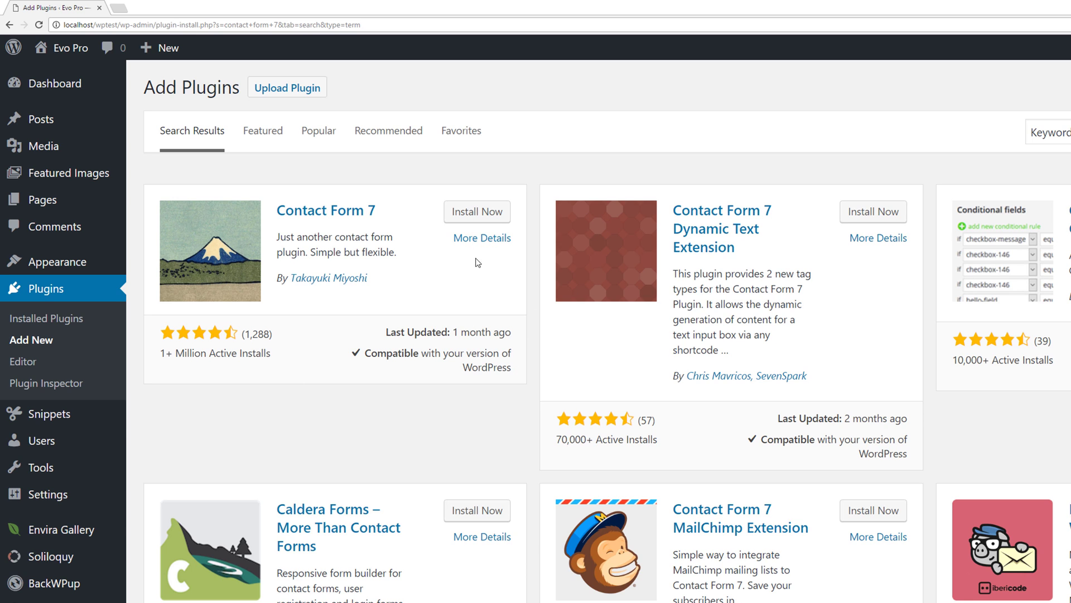
click(471, 211)
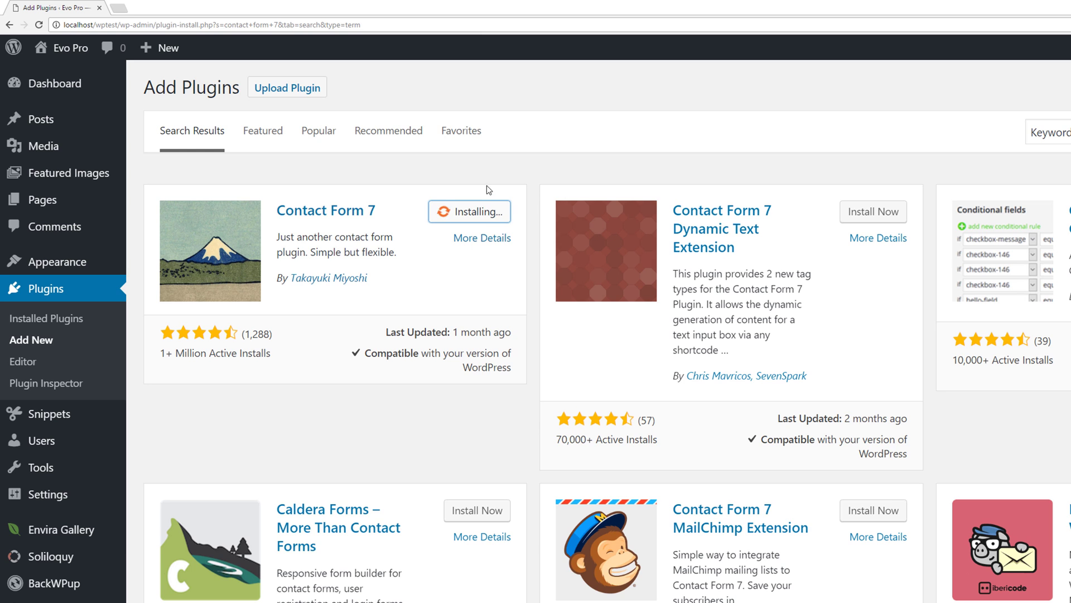
click(482, 219)
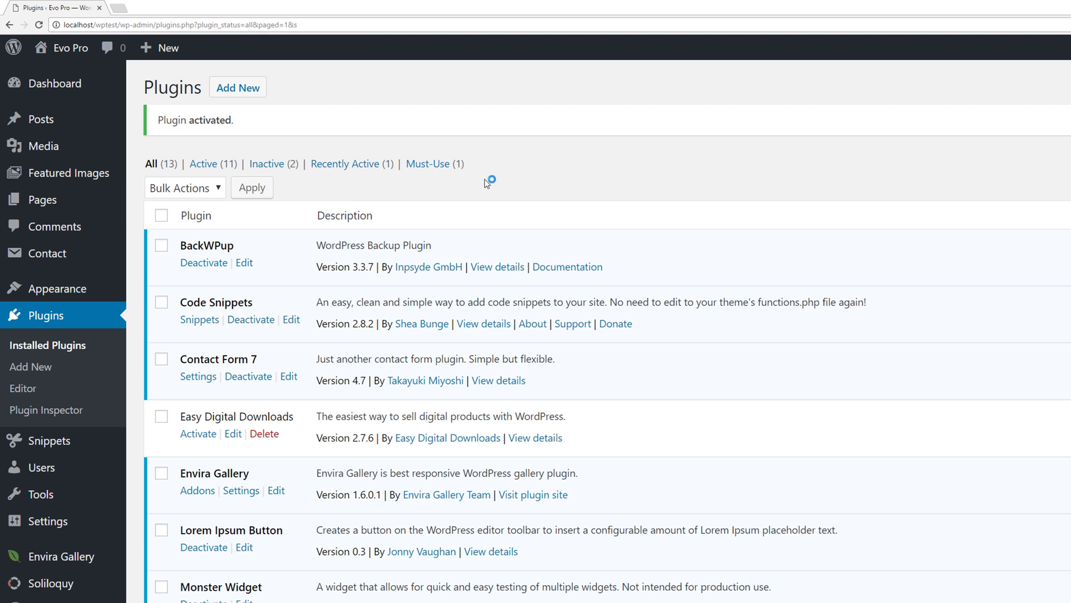
- Copy the Contact form 1 shortcode from Contact Forms and go to the site's Contact page
click(50, 255)
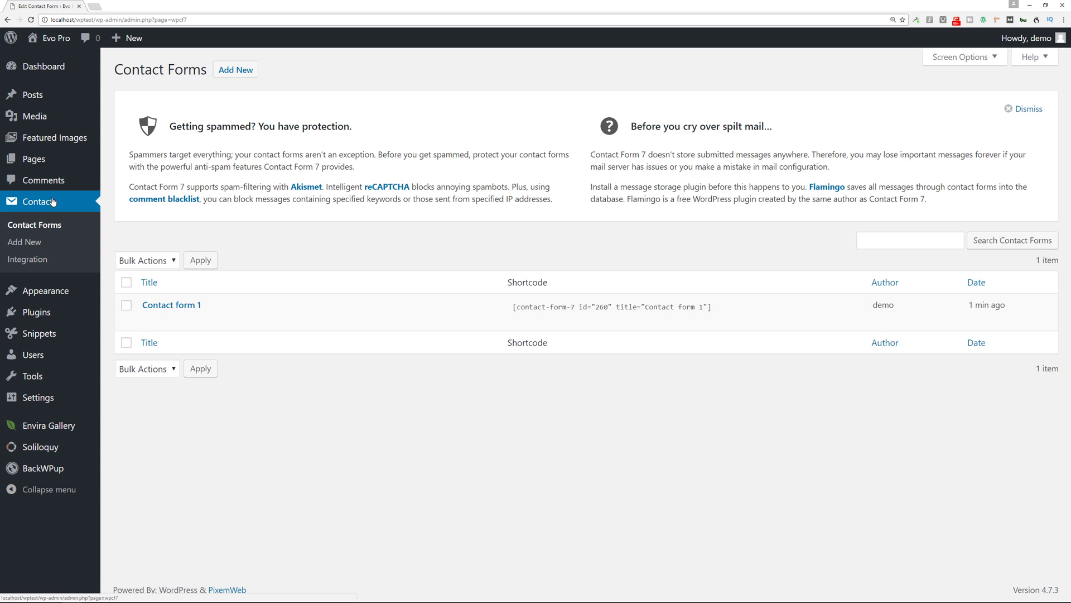
mouse_move(586, 312)
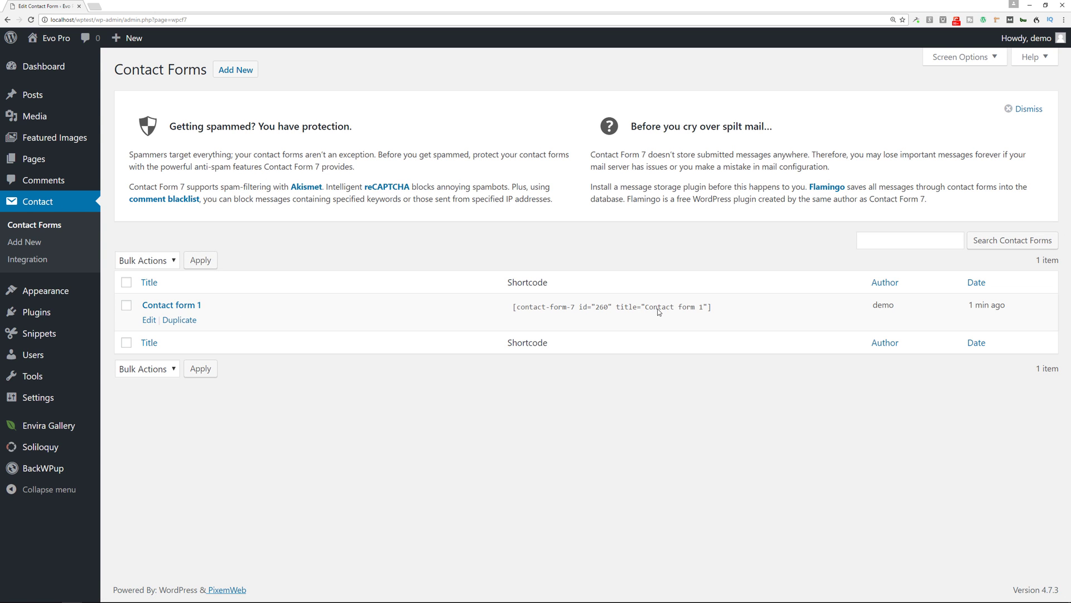
click(628, 309)
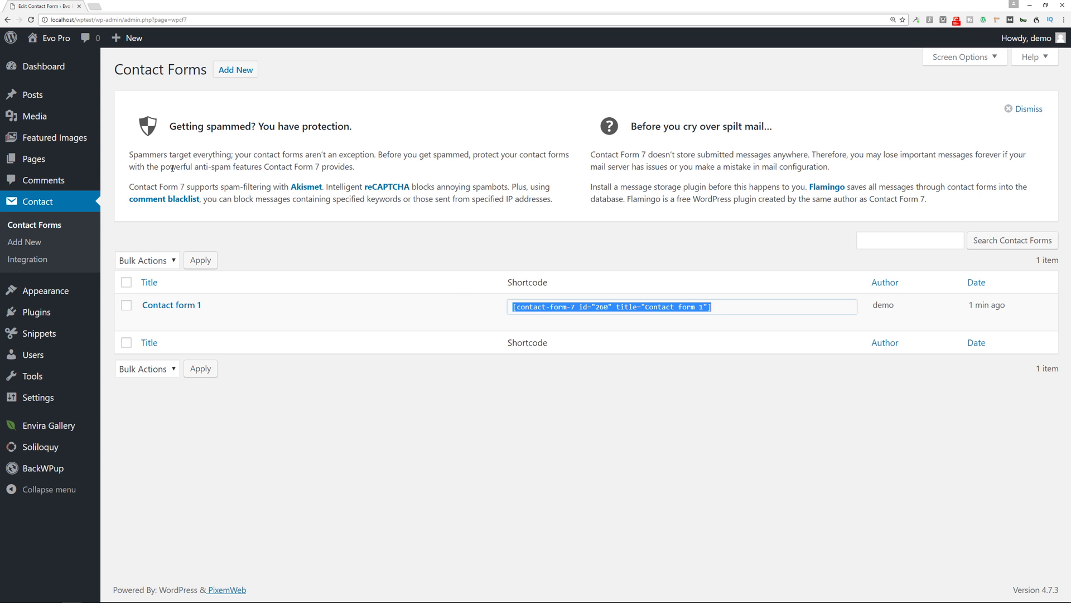
mouse_move(50, 38)
click(47, 63)
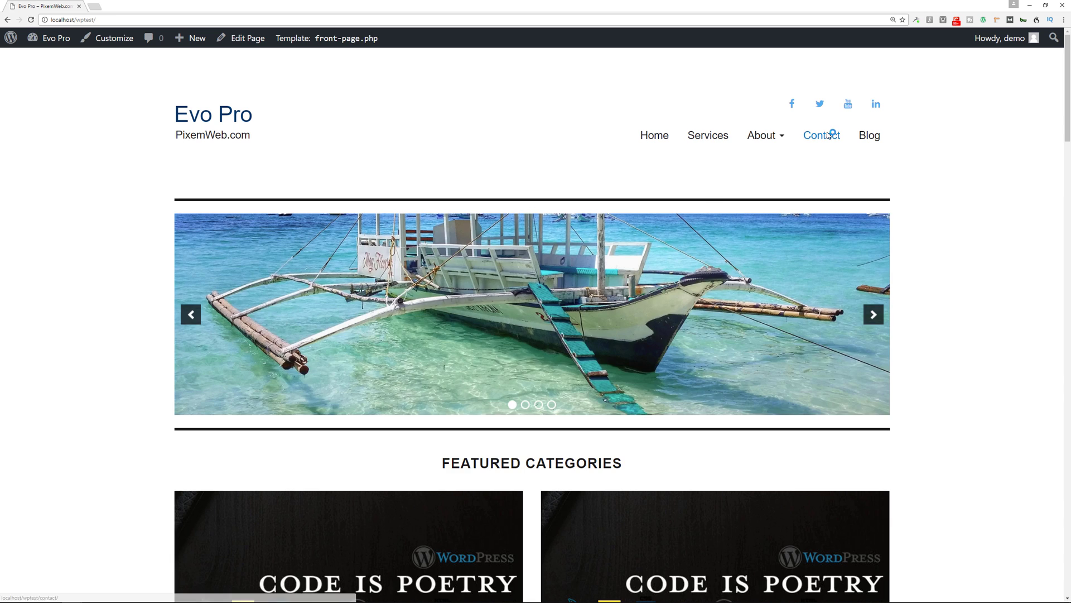
click(831, 135)
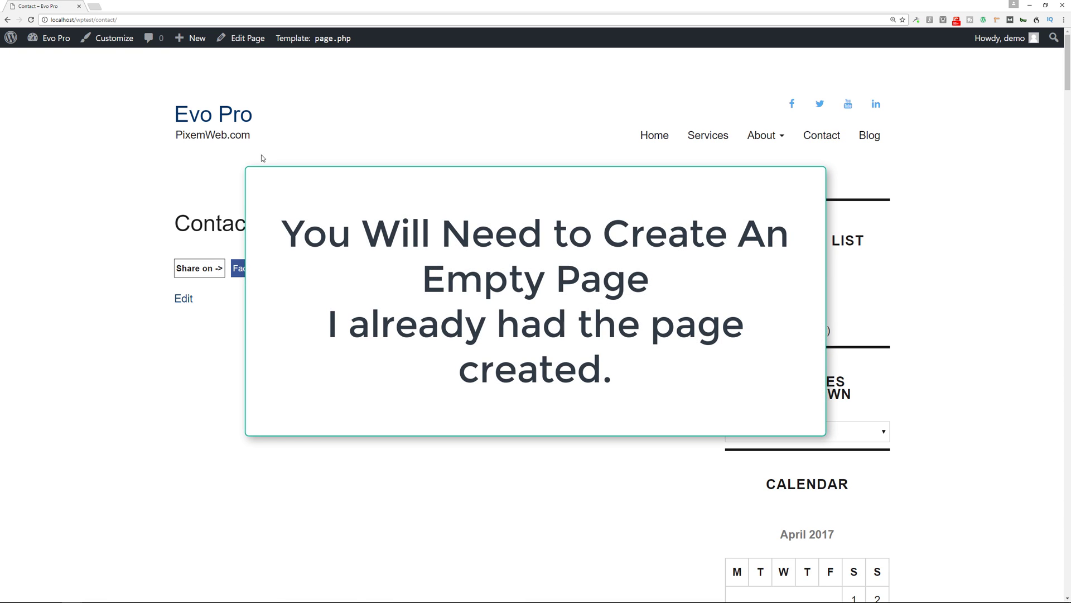
- Paste the shortcode into the Contact page, update it and view the live form
click(243, 37)
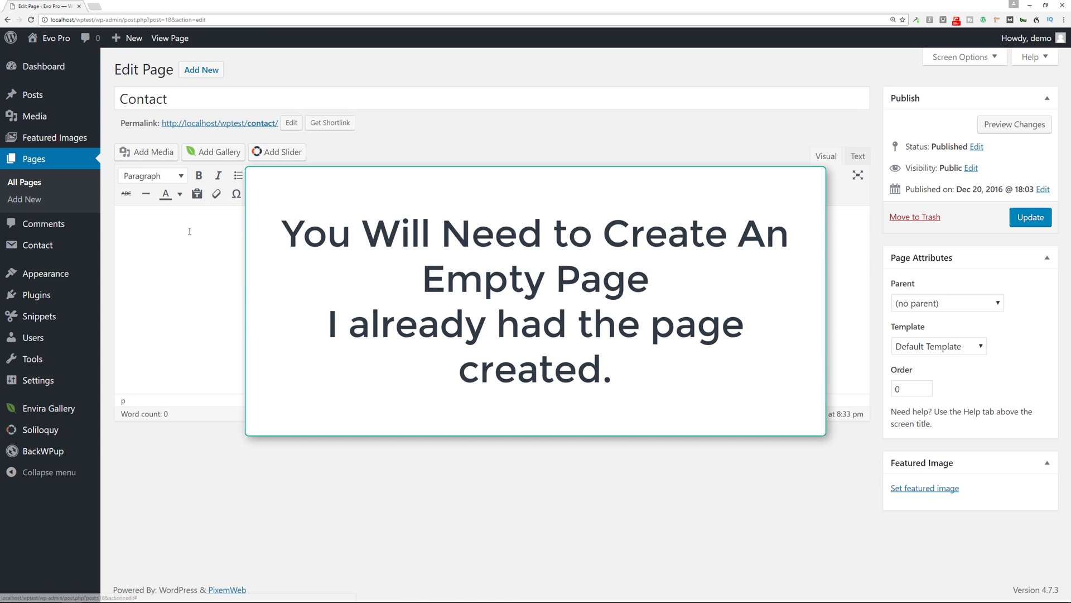
text([contact-form-7 id="260" title="Contact form 1"])
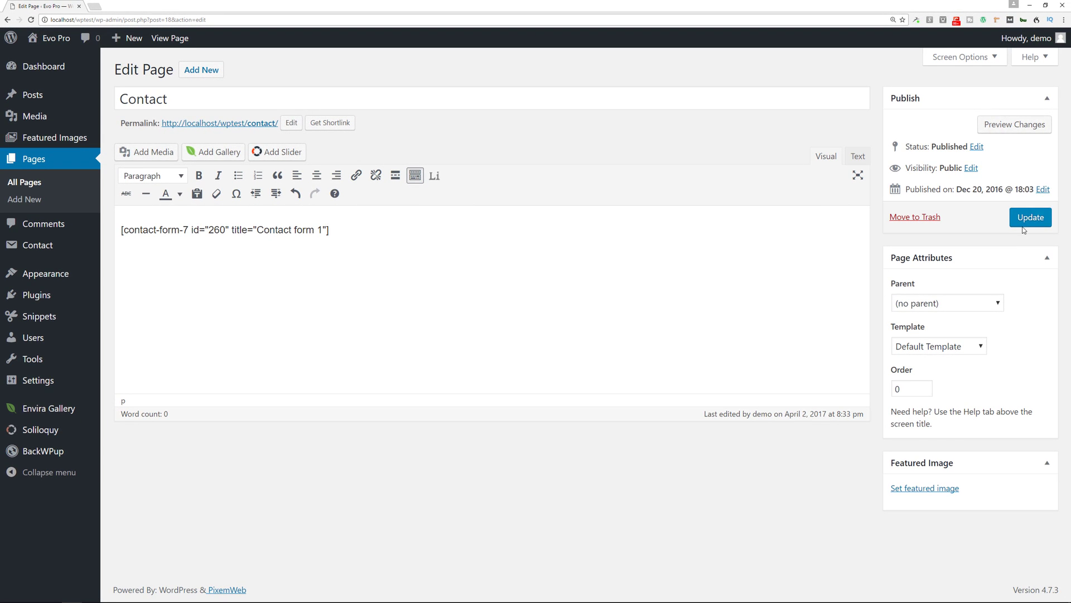
click(1023, 225)
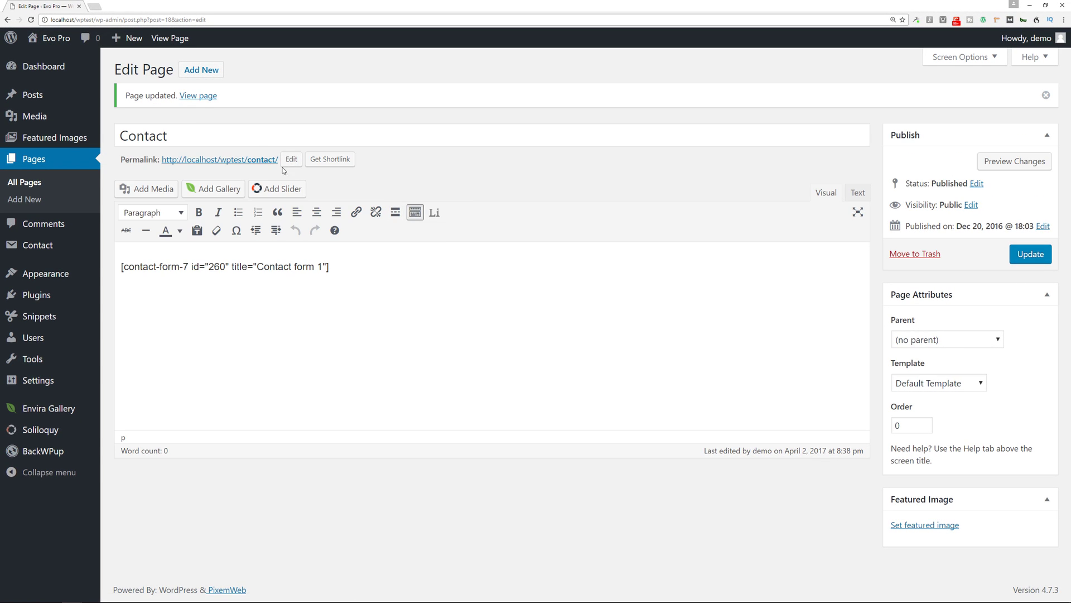
click(197, 95)
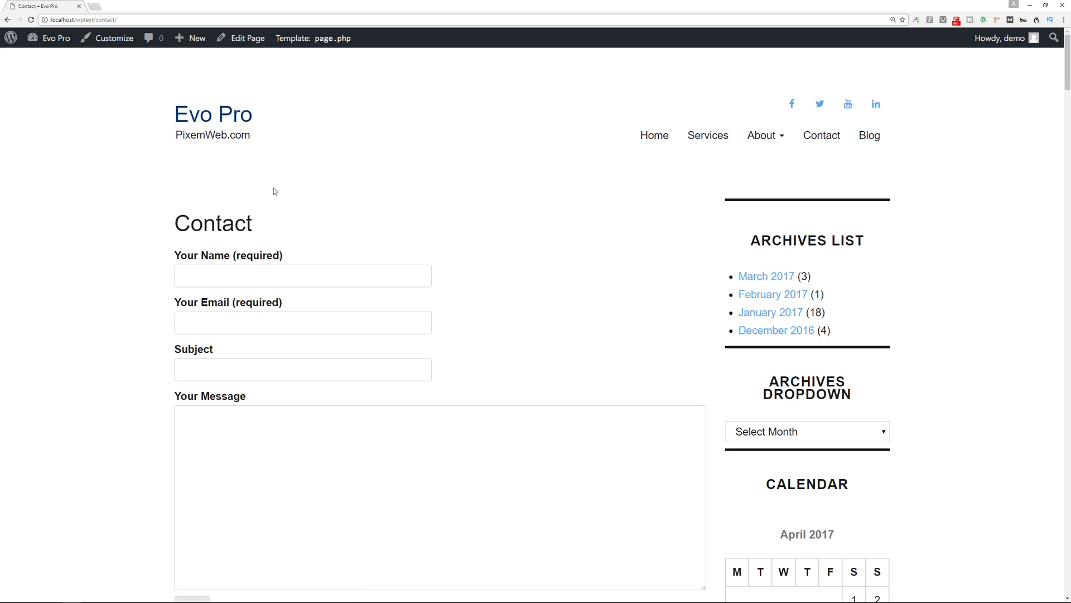
scroll(192, 268, down, 2)
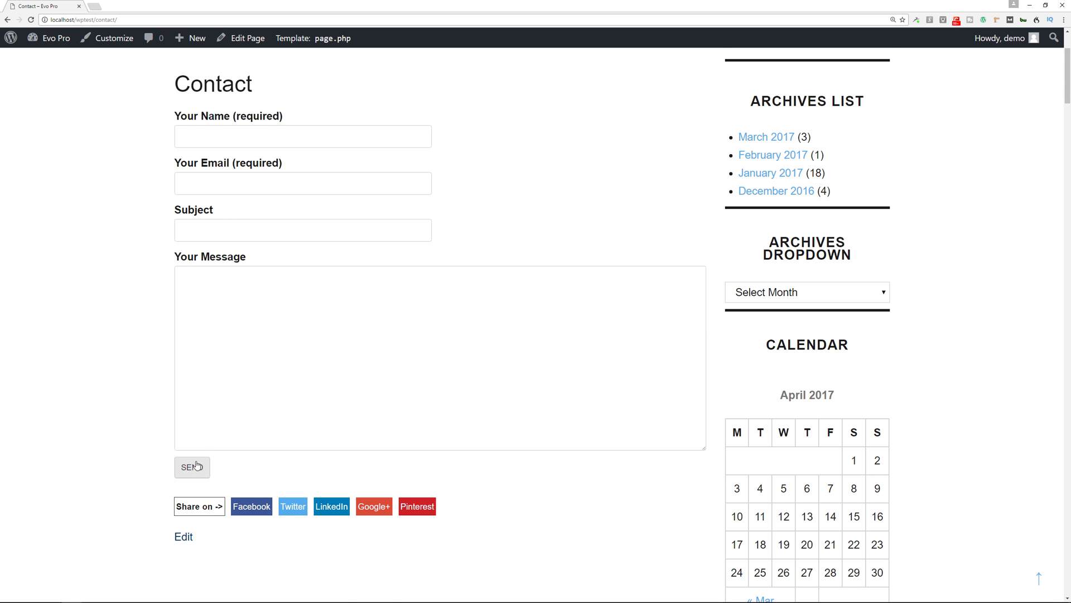
scroll(367, 404, up, 2)
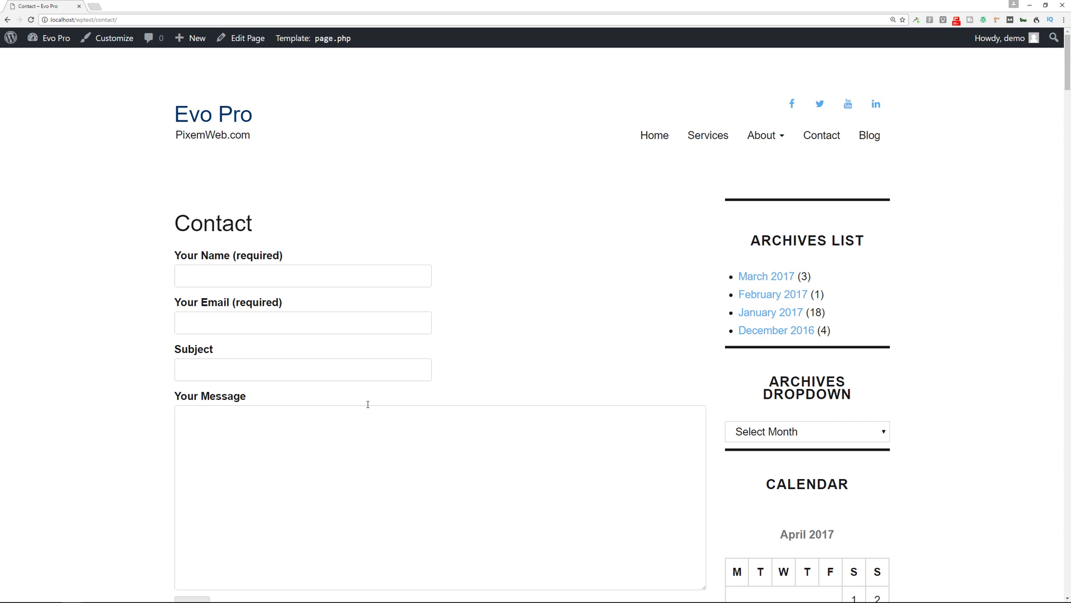
scroll(367, 408, down, 1)
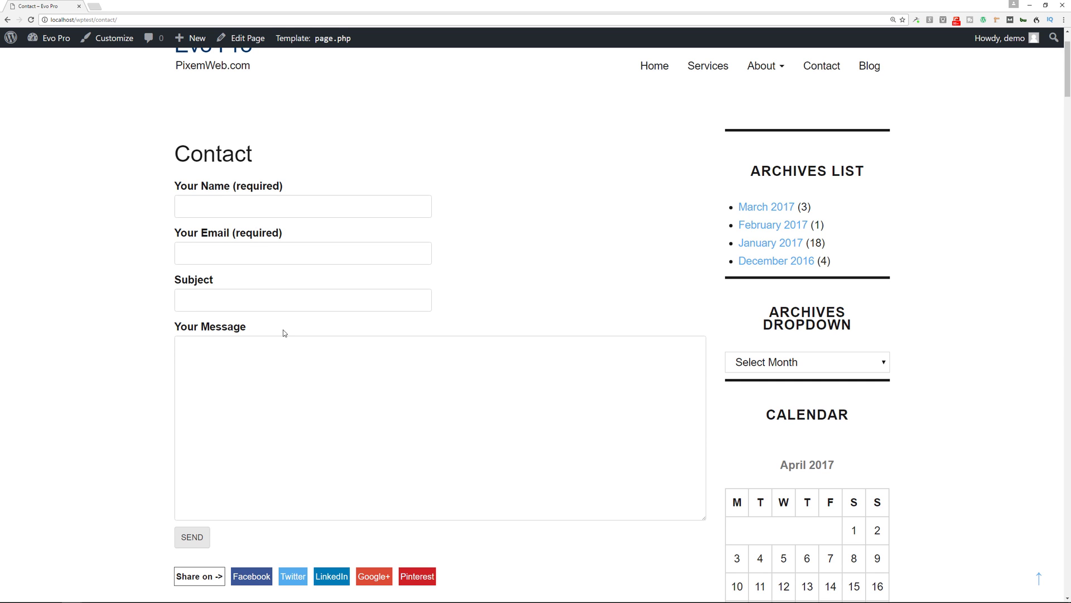
mouse_move(55, 37)
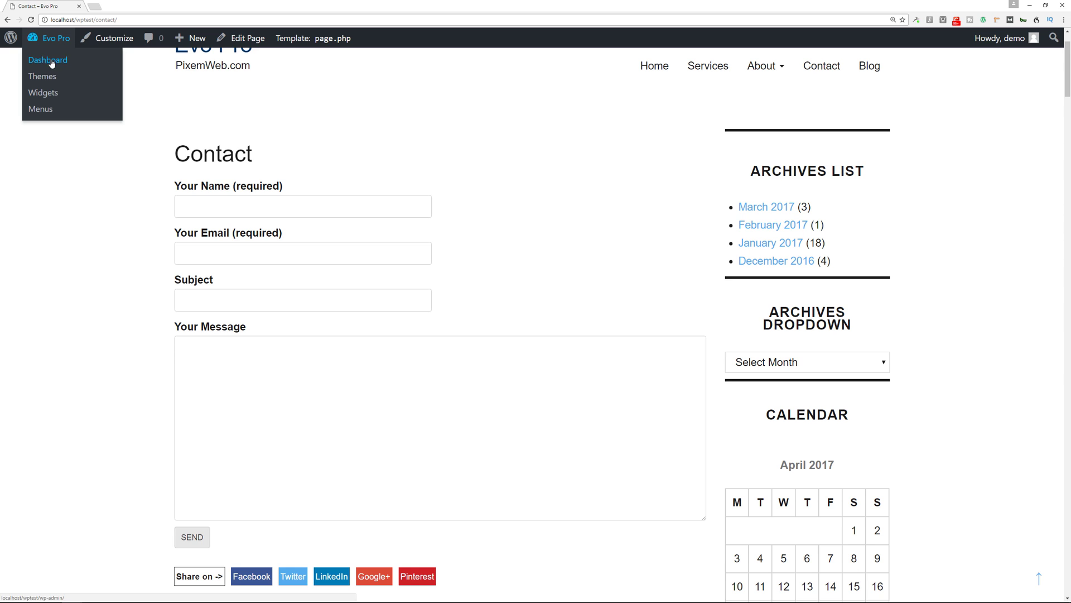
- From the admin dashboard, add a new contact form titled 'Contact Form 2'
click(53, 64)
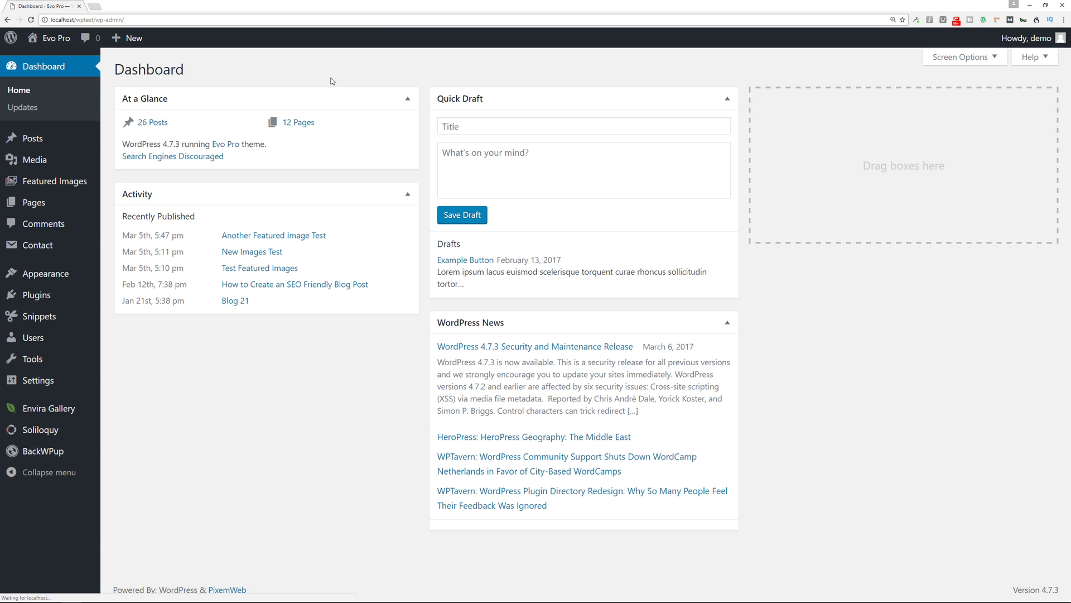
click(49, 248)
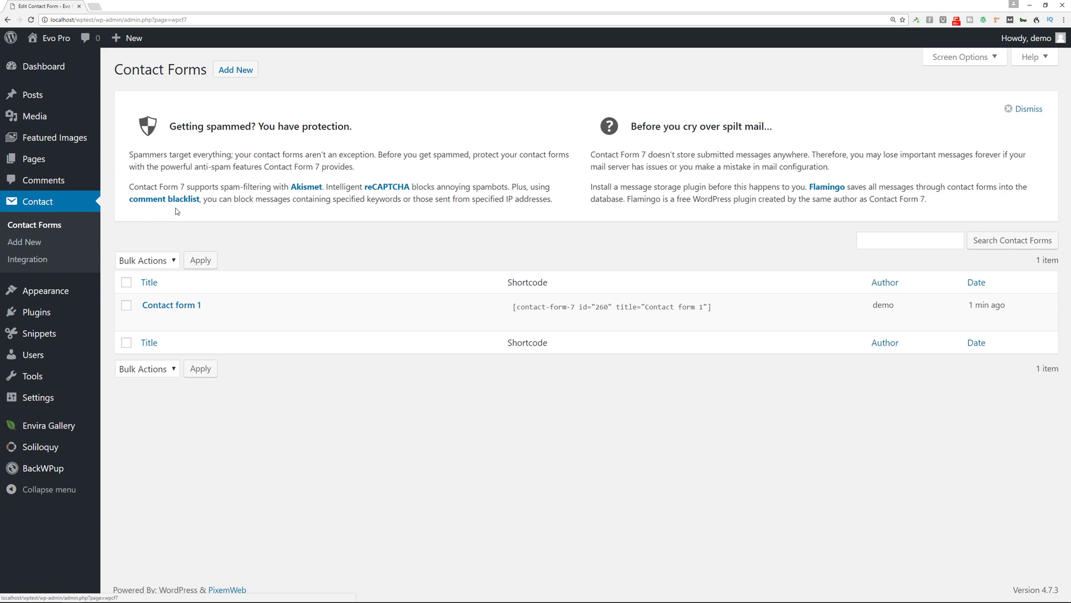
click(33, 243)
click(238, 77)
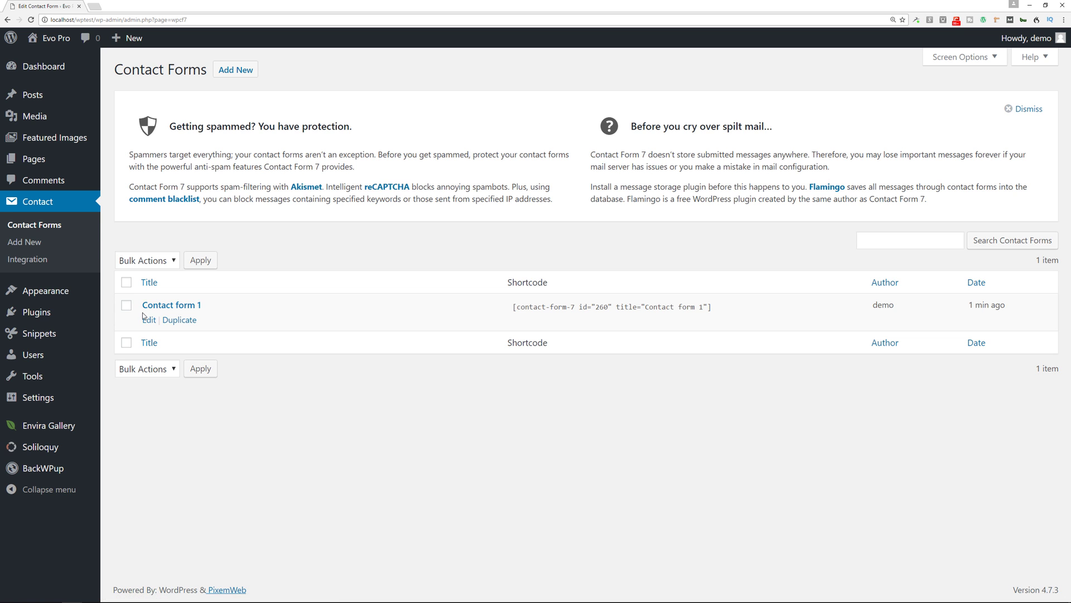
click(25, 242)
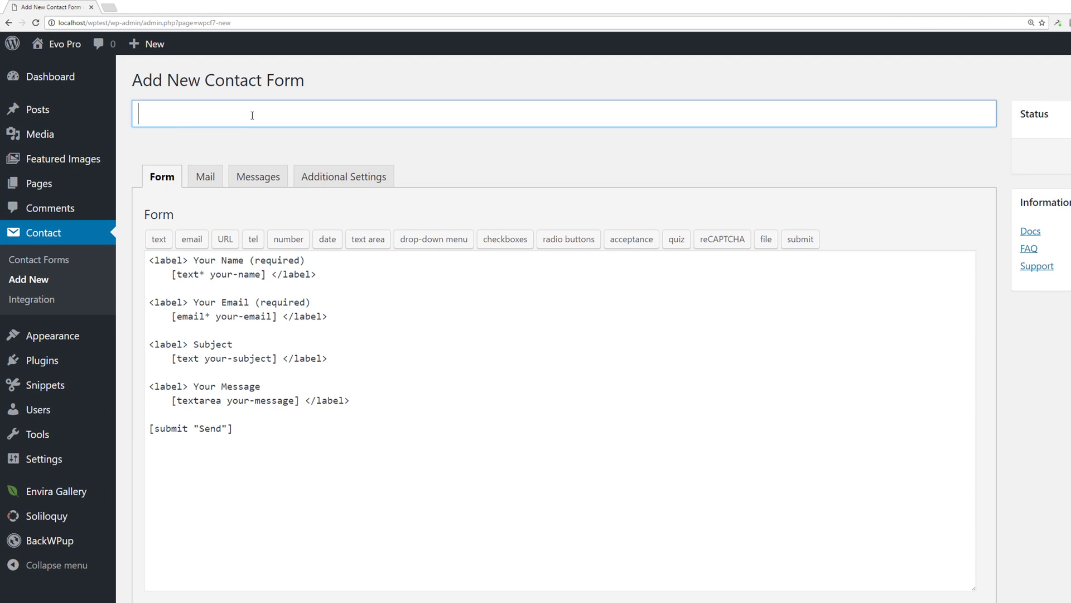
text(Contact )
text(Form 2)
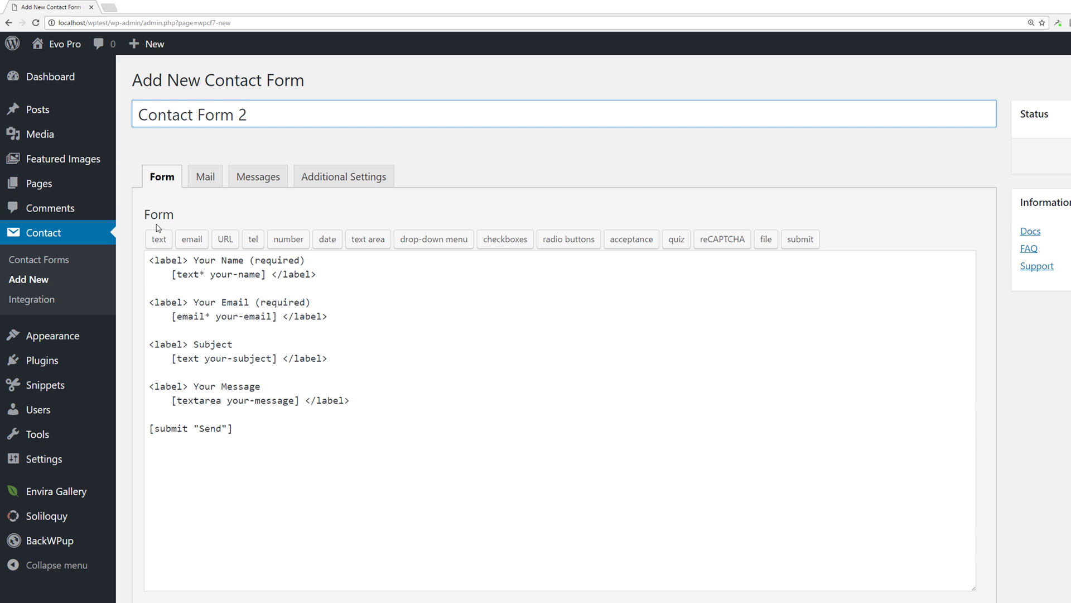
- Glance through the Mail, Messages and Additional Settings tabs, then inspect the name field tag in the Form template
click(201, 176)
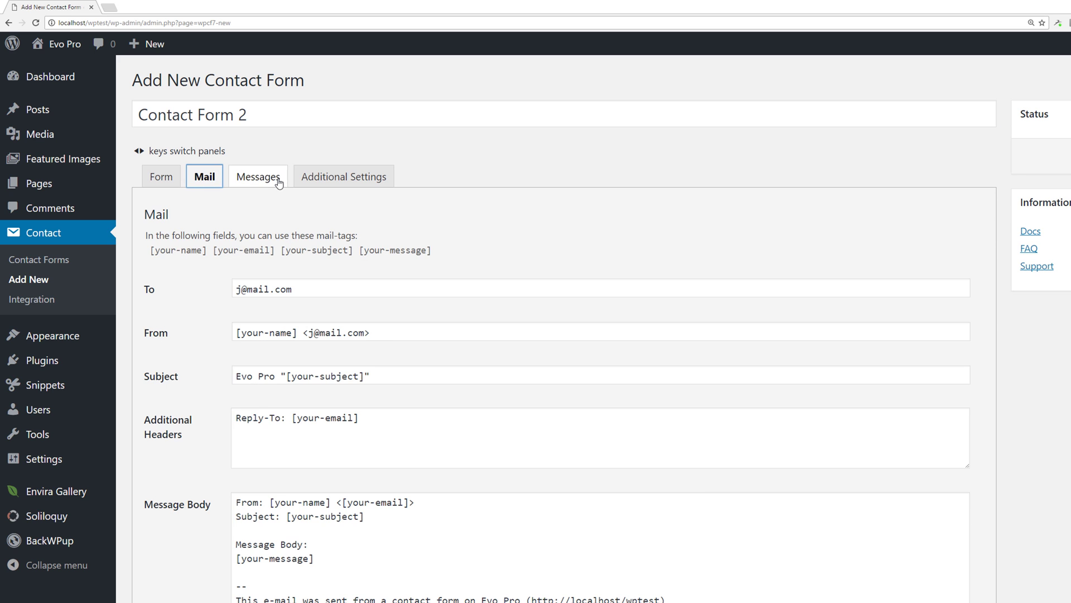
click(270, 176)
click(345, 176)
click(162, 176)
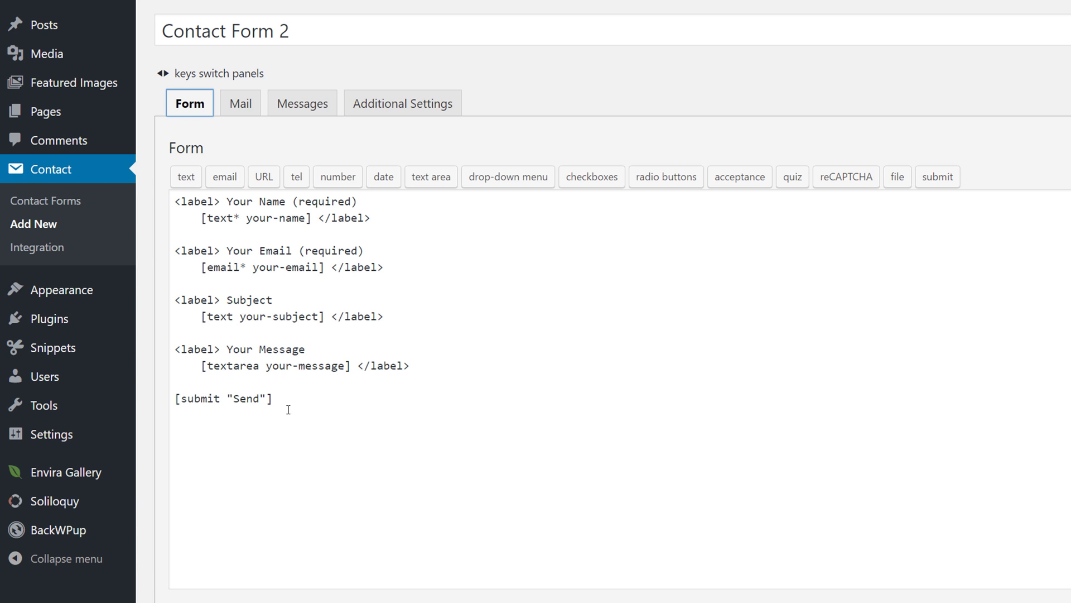
click(185, 204)
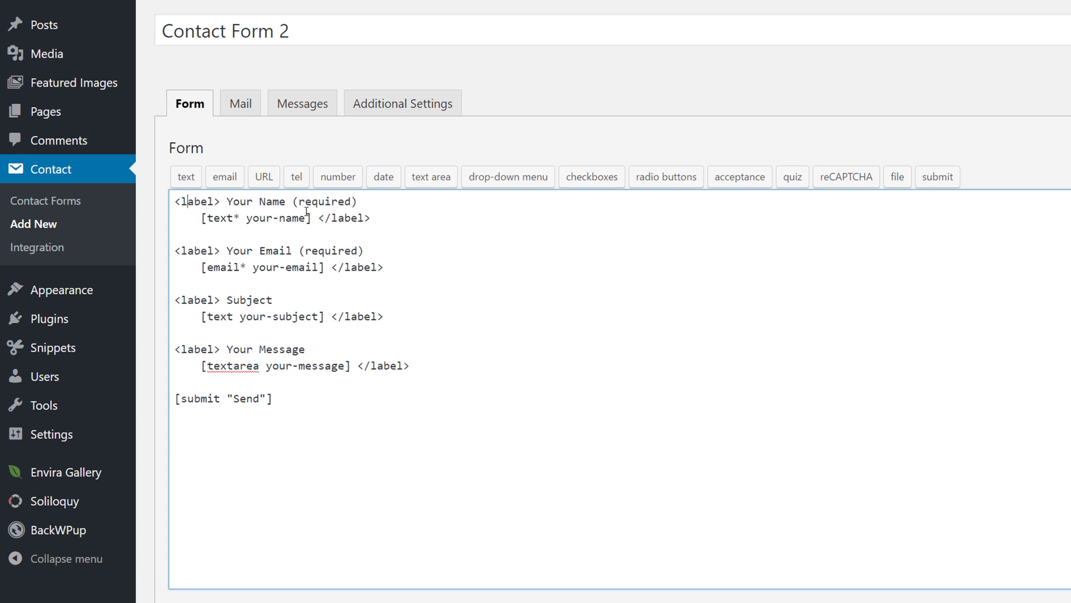
click(346, 218)
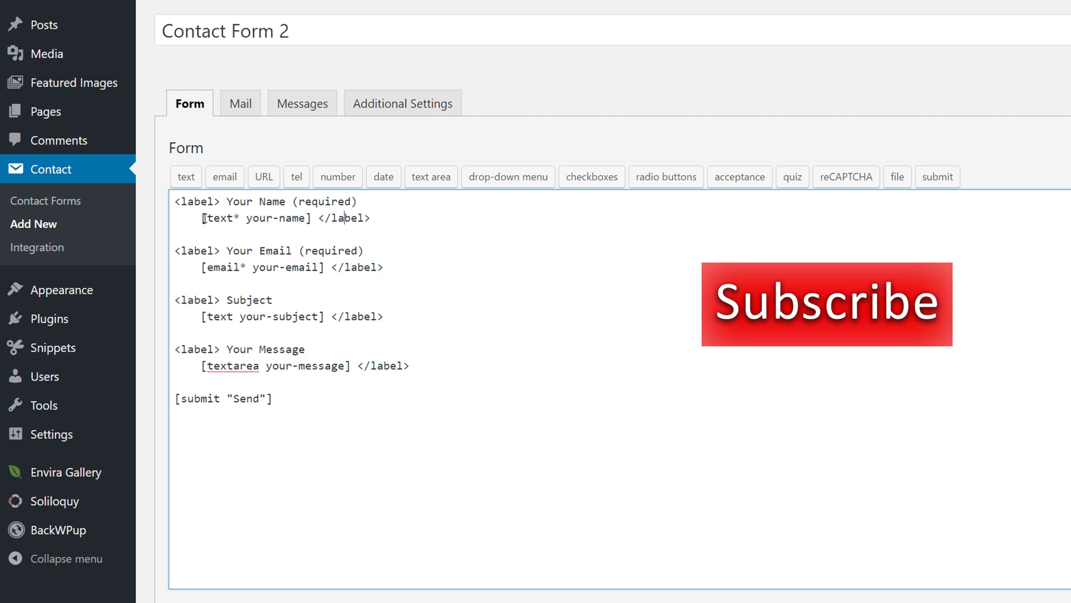
drag(202, 217, 312, 218)
click(181, 256)
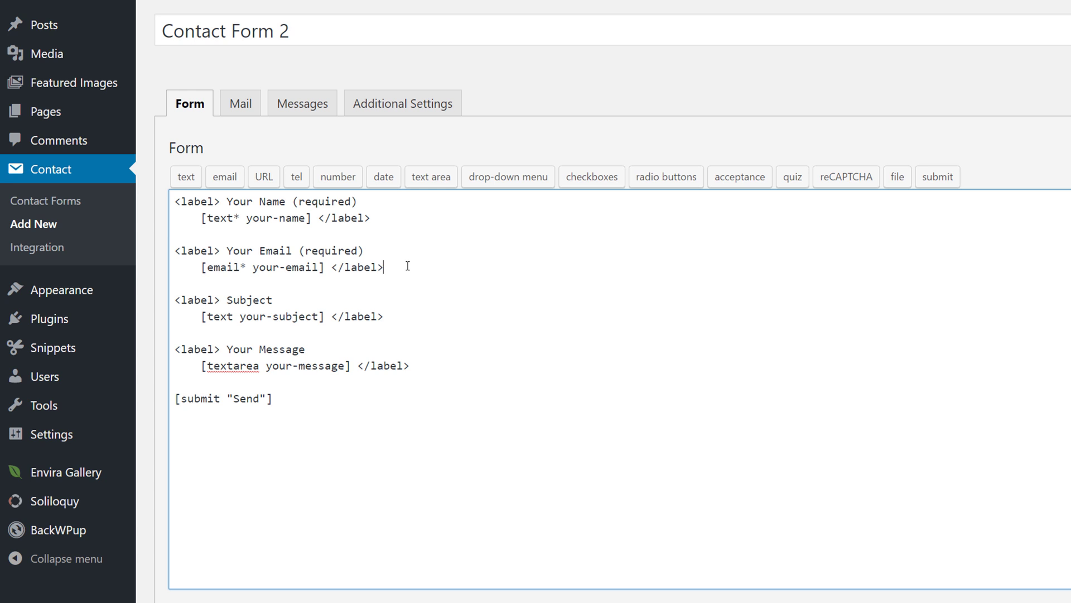
- Duplicate the Your Email block, relabel it 'Your Telephone Number (required)' and delete its [email* your-email] tag
drag(408, 266, 173, 253)
key(ctrl+c)
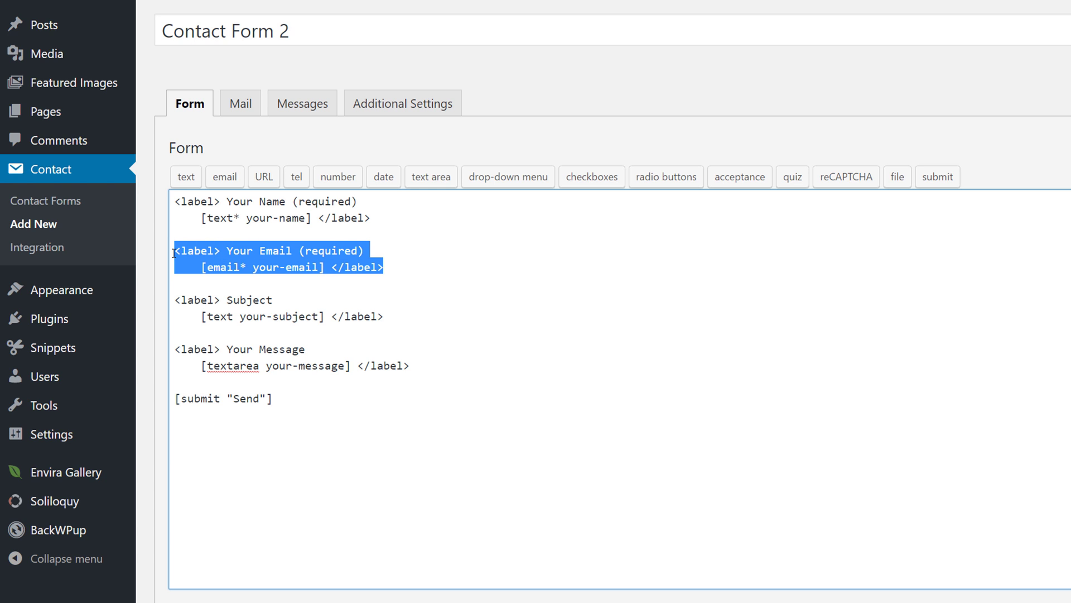
click(430, 265)
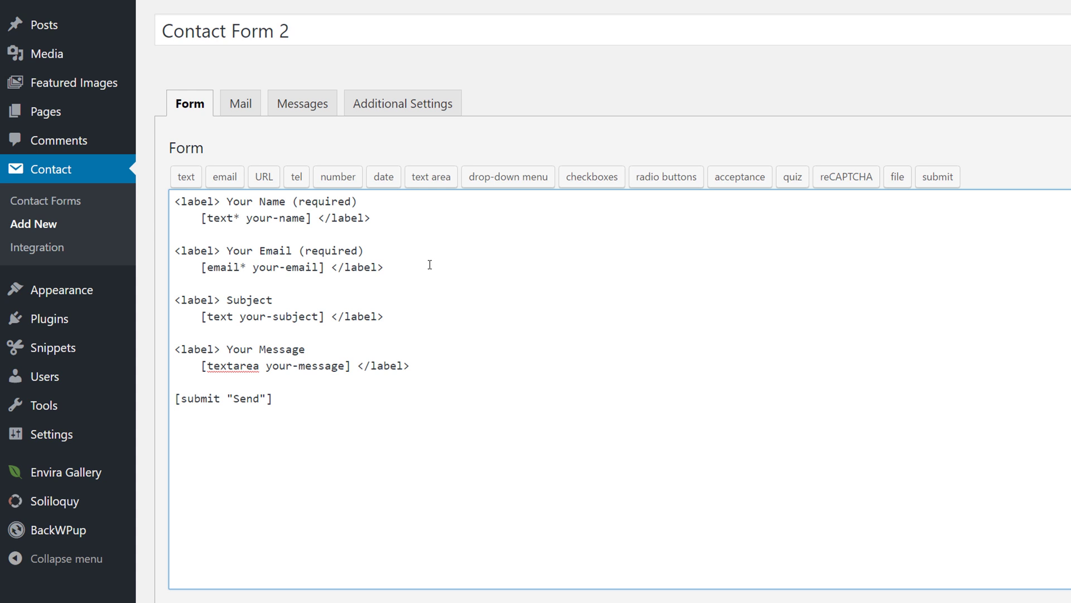
key(Return)
key(Return)
key(ctrl+v)
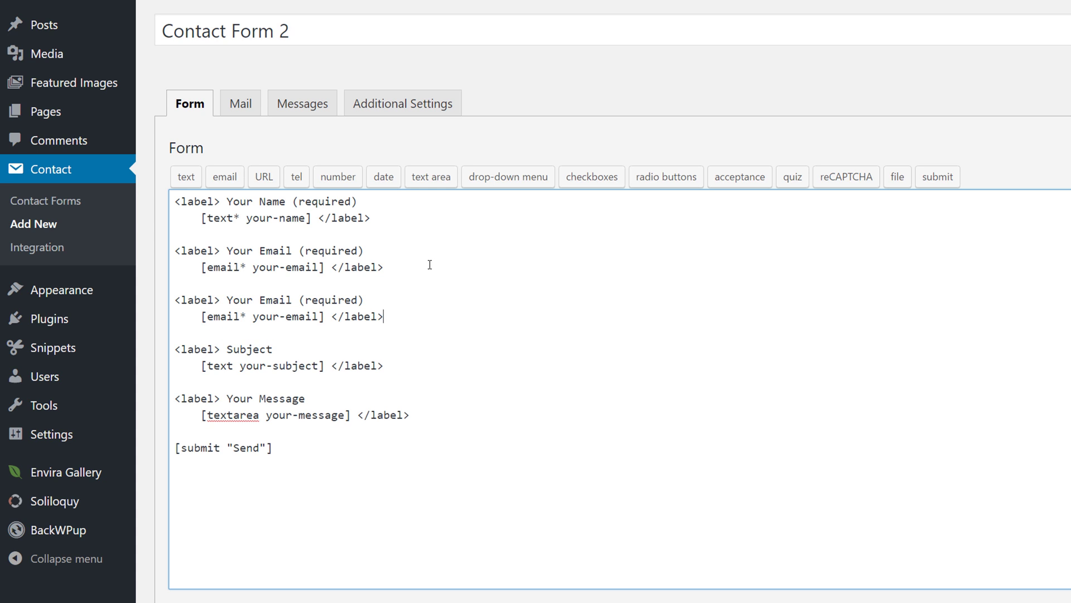
double_click(279, 299)
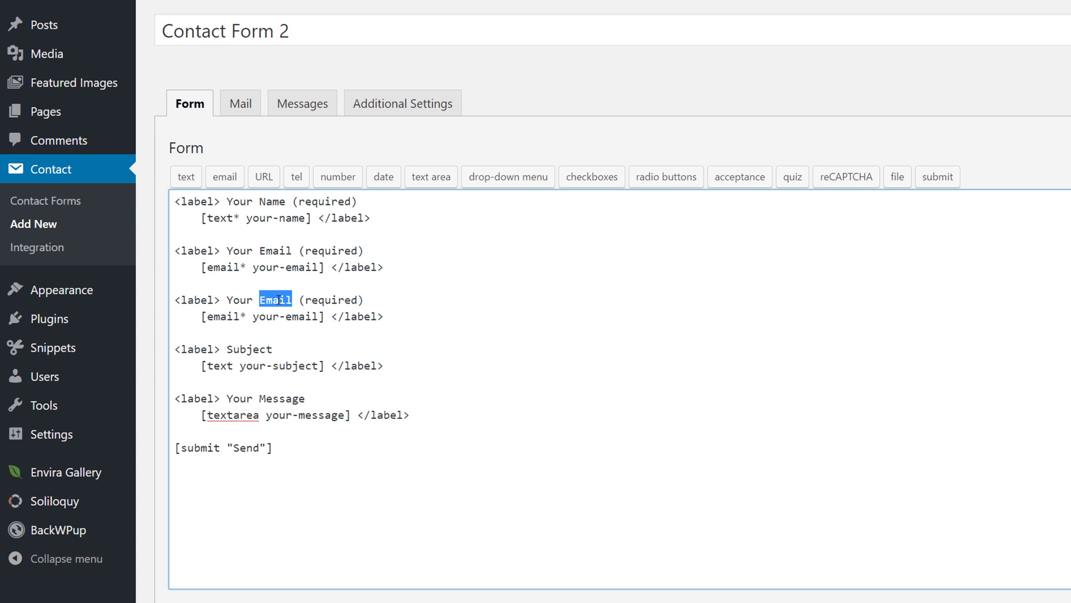
text(Tele)
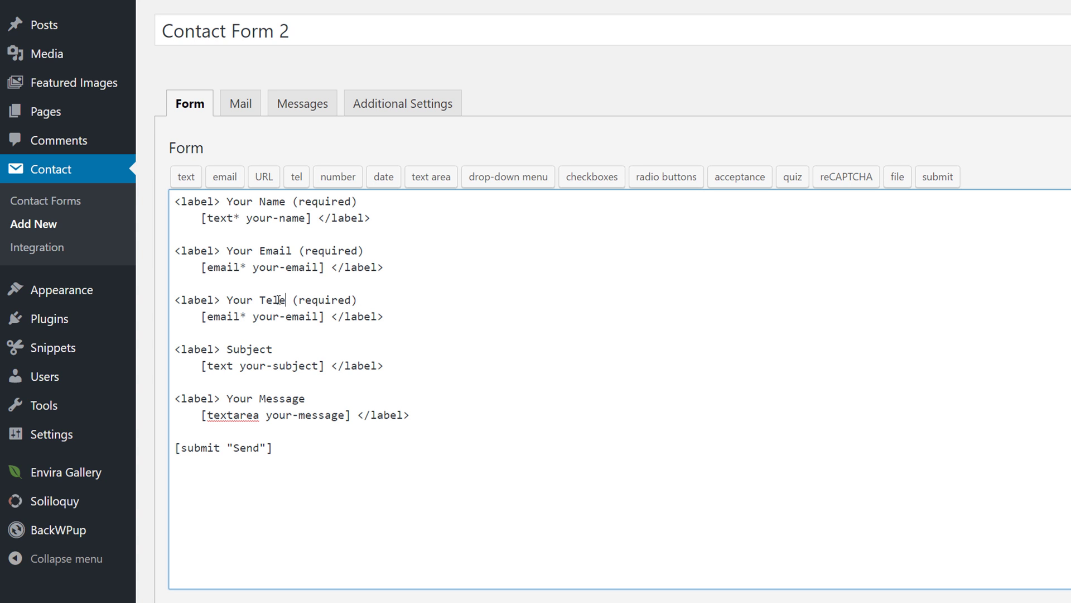
text(phone Number)
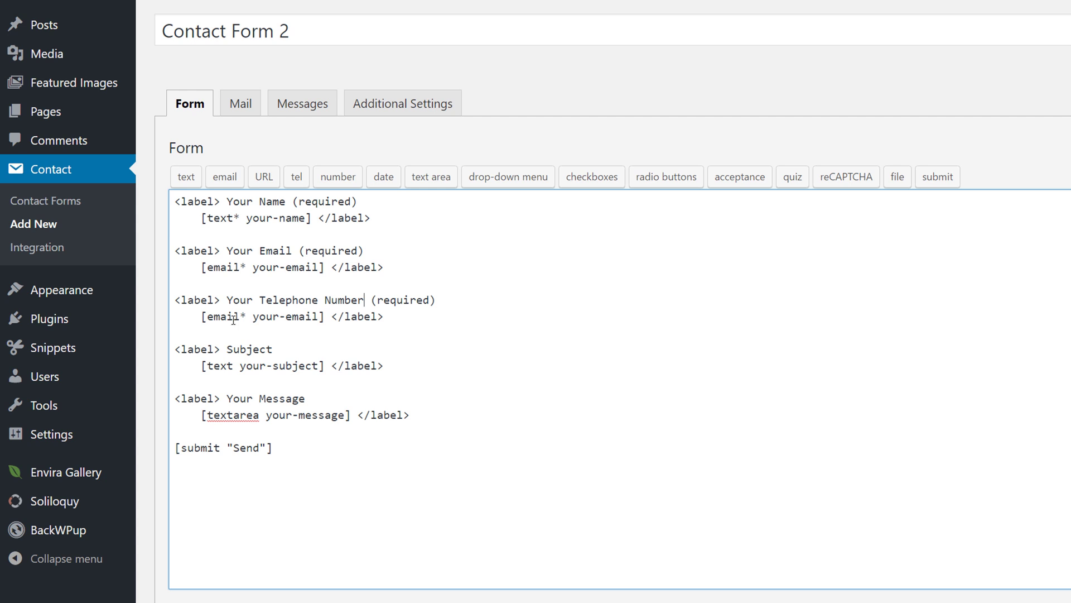
drag(327, 315, 201, 316)
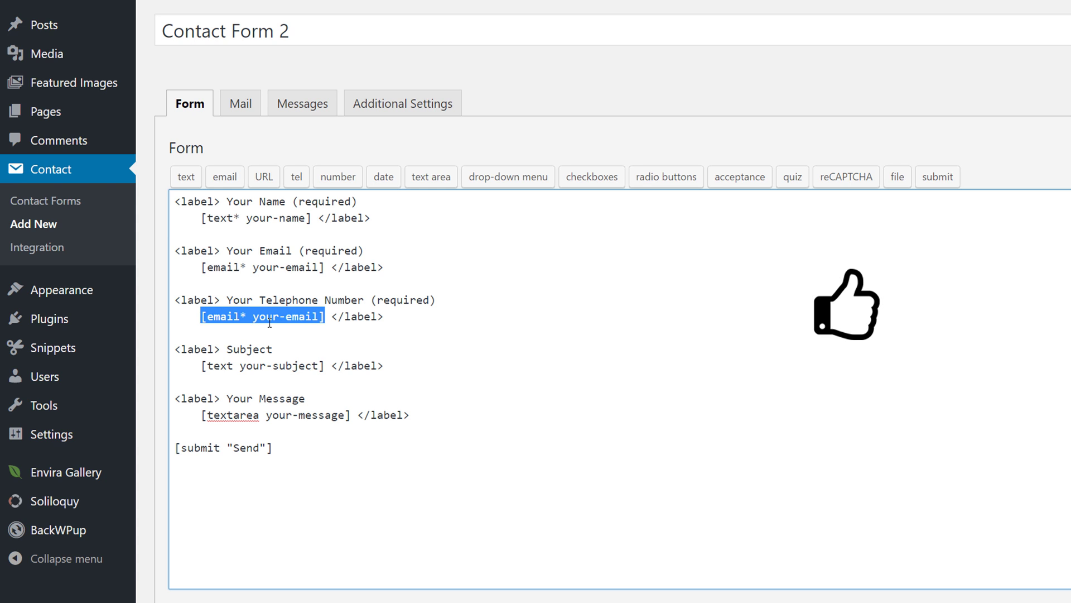
key(BackSpace)
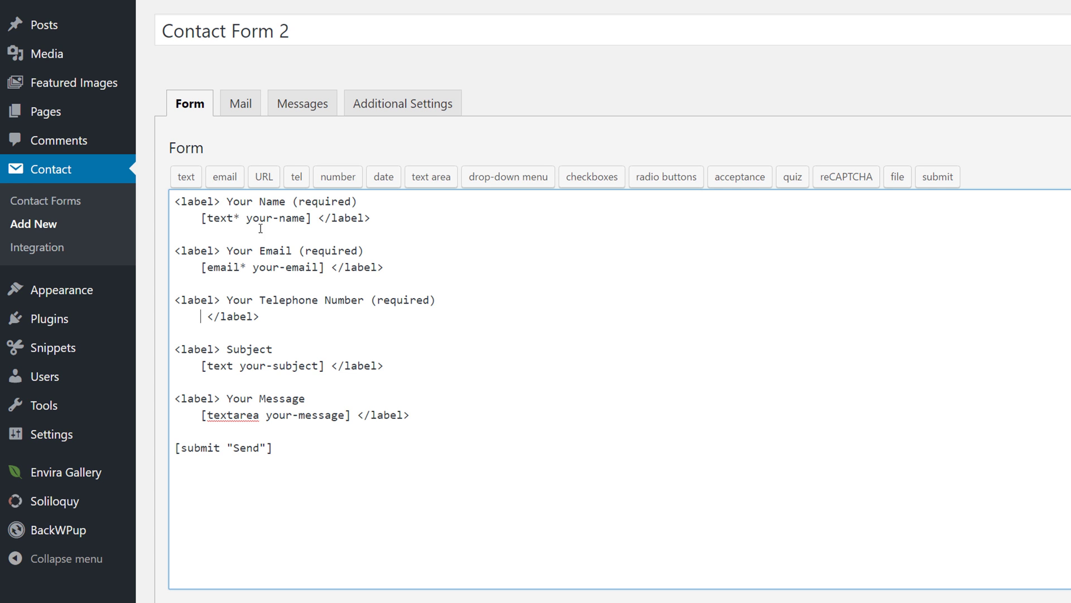
- Insert an optional tel-314 field under the telephone label and save Contact Form 2
click(296, 176)
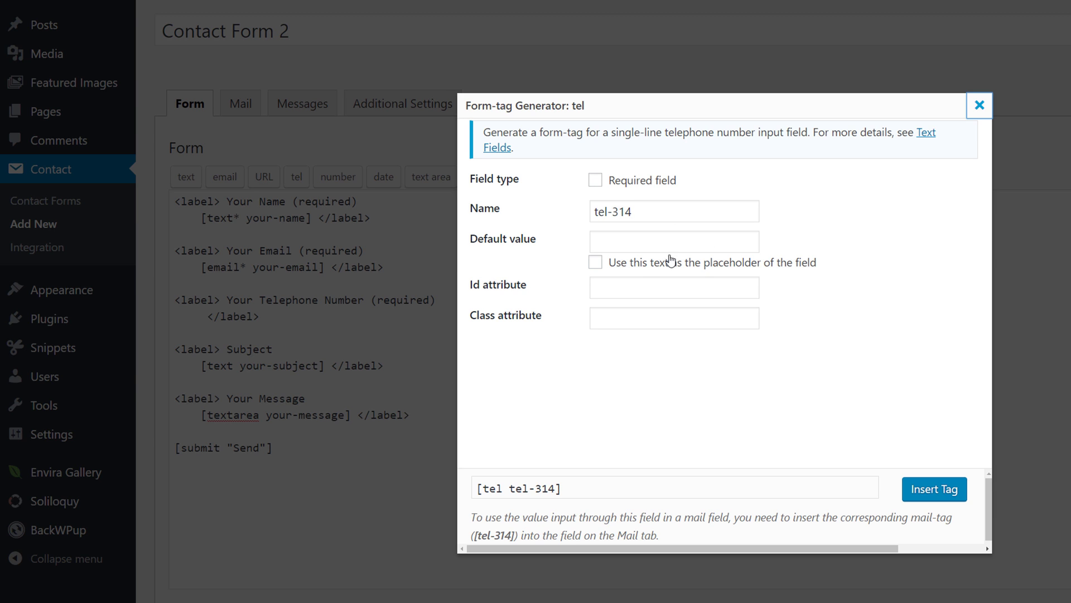
click(932, 490)
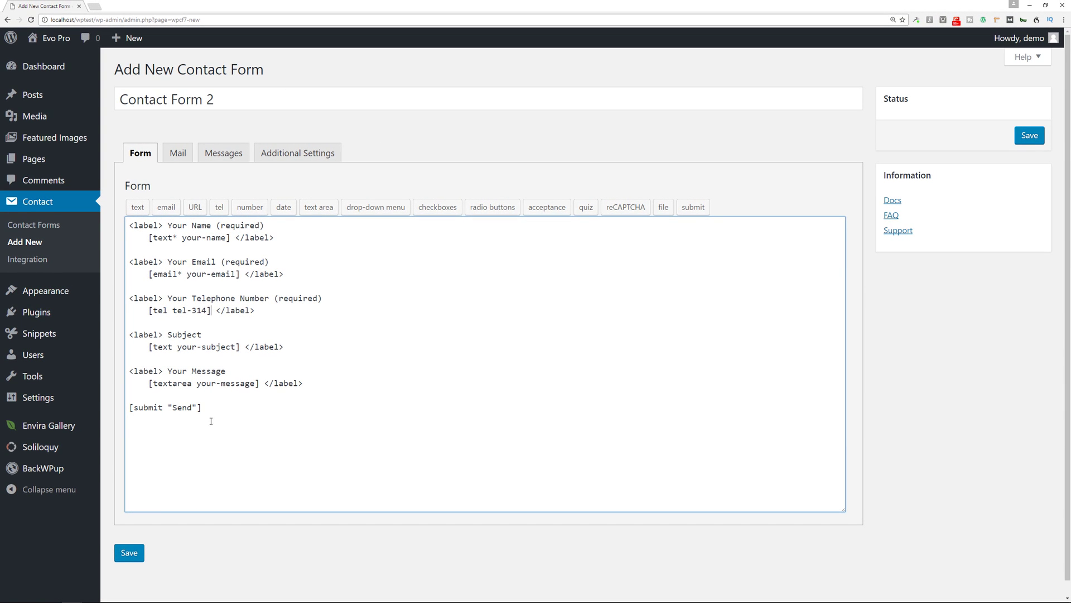
click(129, 556)
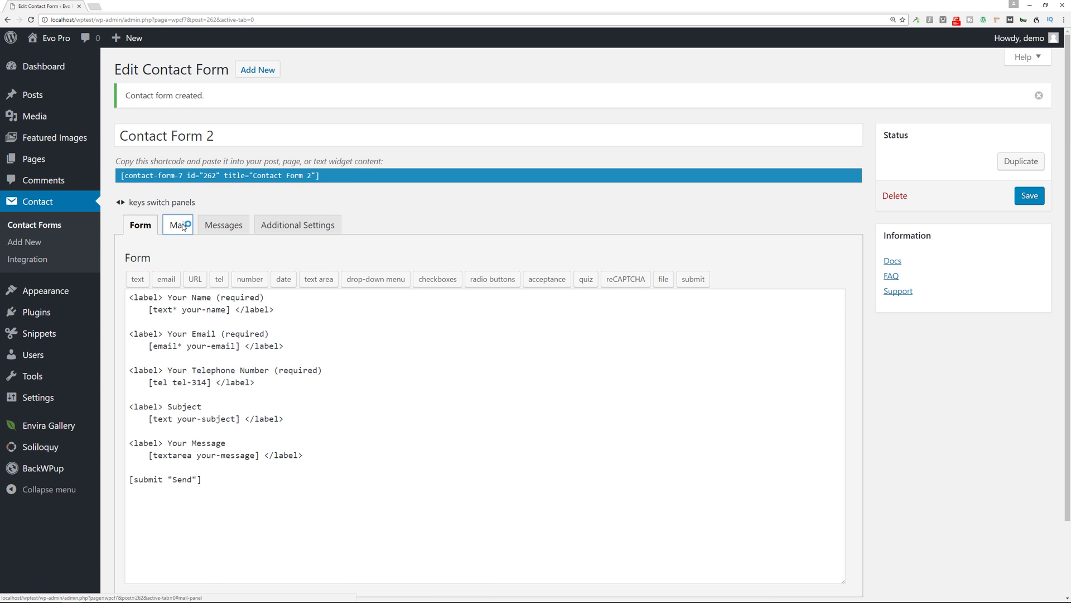
- In the Mail tab, copy the [tel-314] mail-tag after checking the form template
click(183, 225)
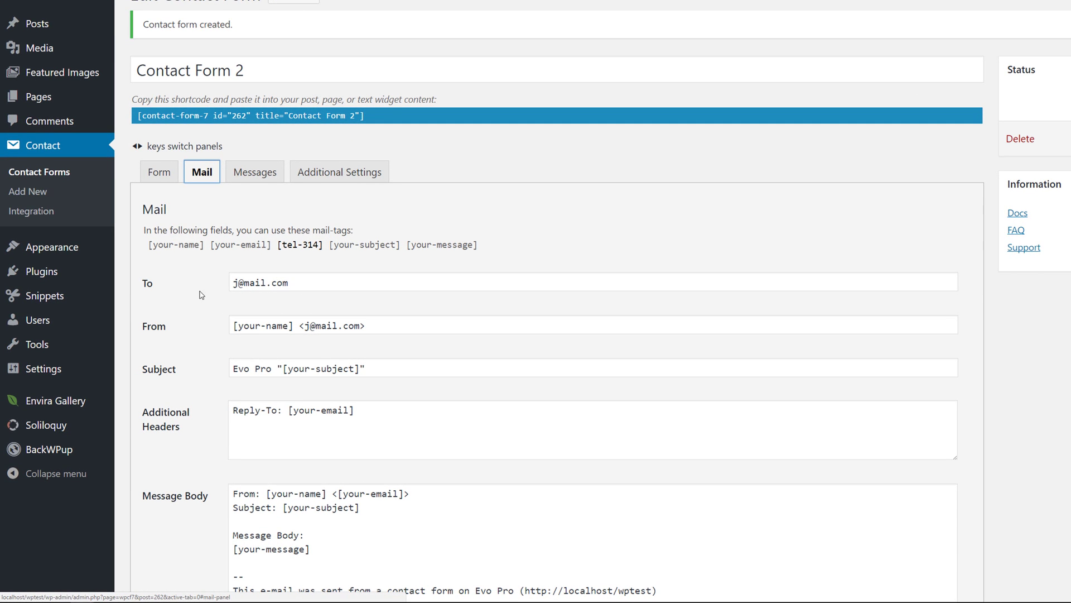
scroll(153, 313, down, 1)
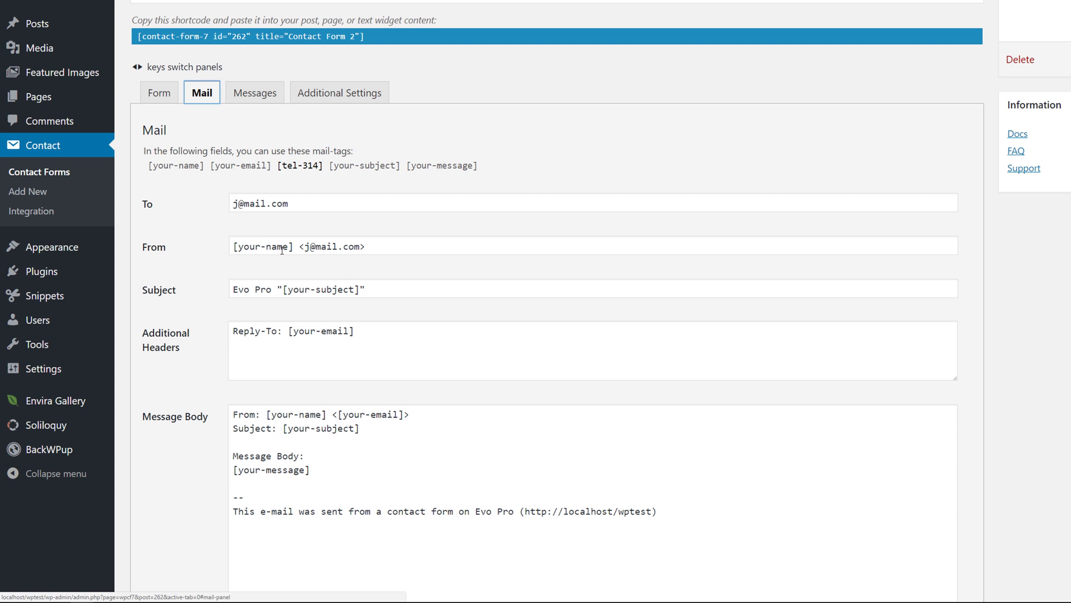
click(159, 94)
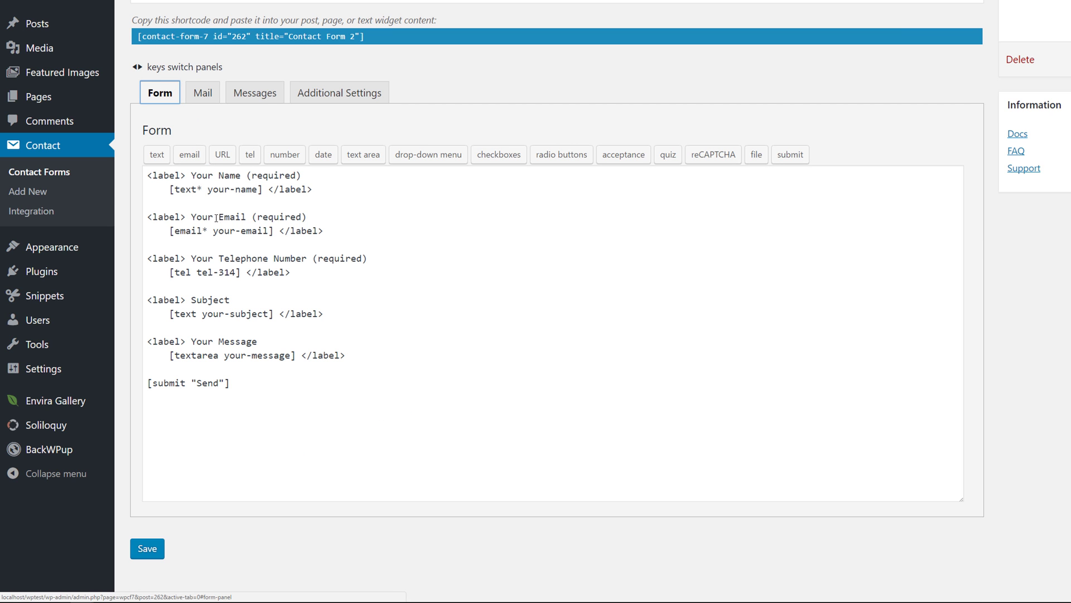
click(204, 94)
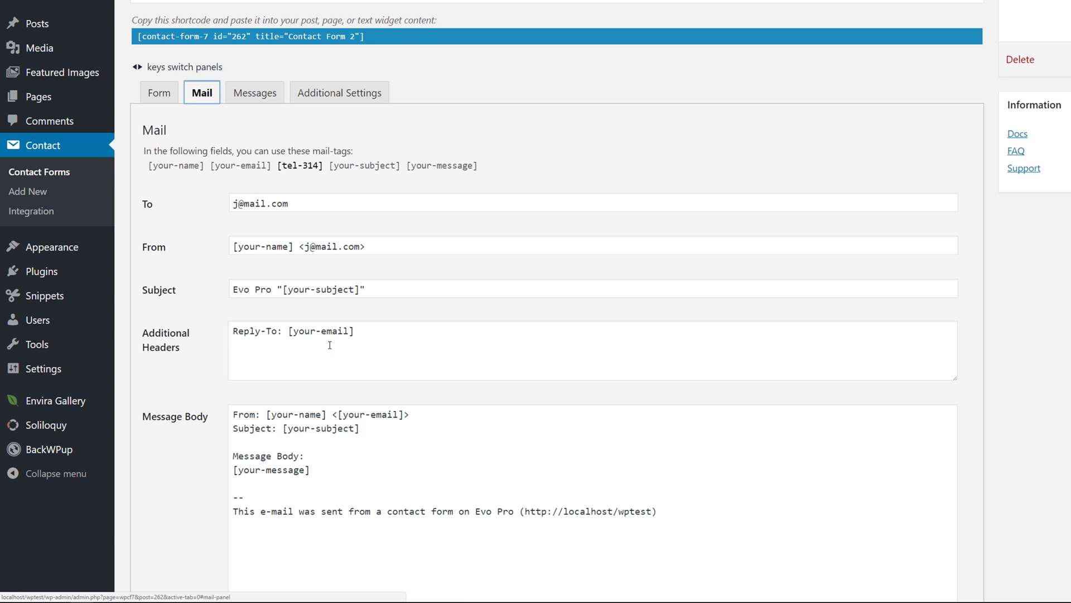
scroll(195, 392, down, 1)
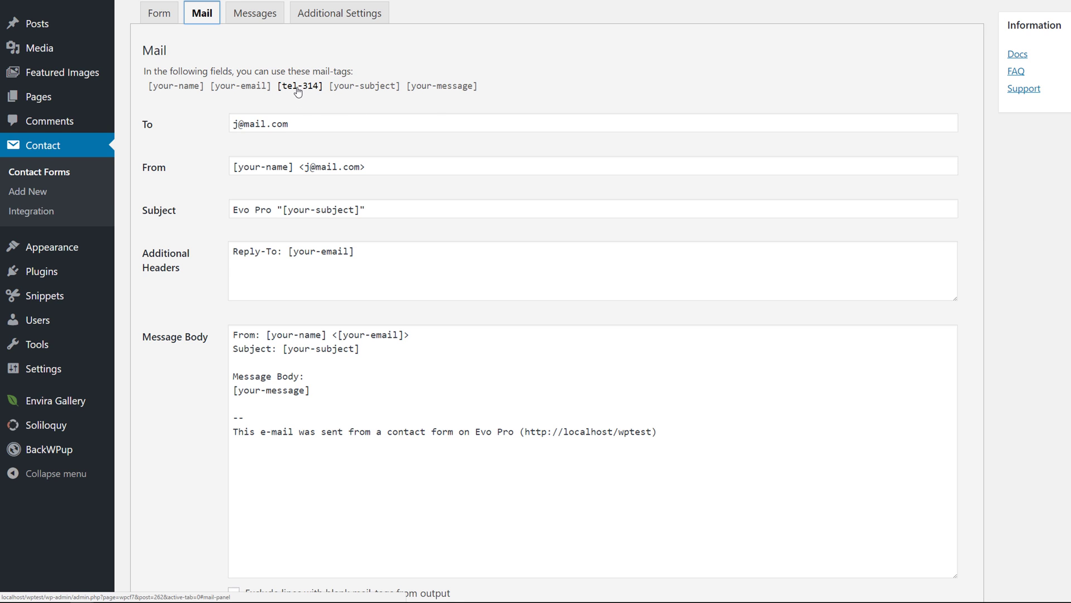
click(300, 88)
right_click(297, 89)
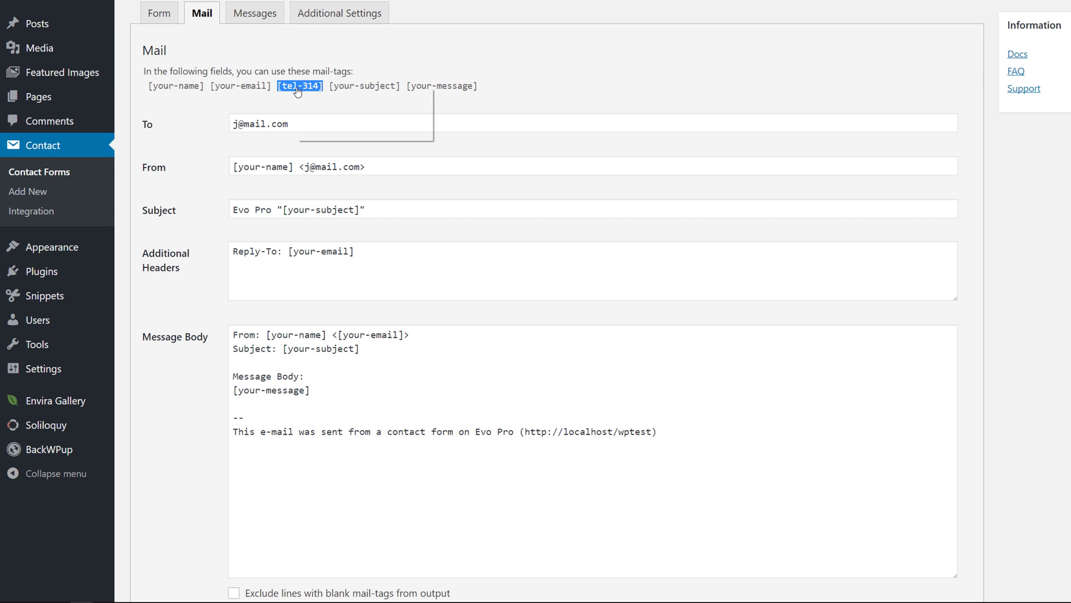
click(306, 98)
- Paste [tel-314] on a new line below [your-message] in the message body and save
click(321, 389)
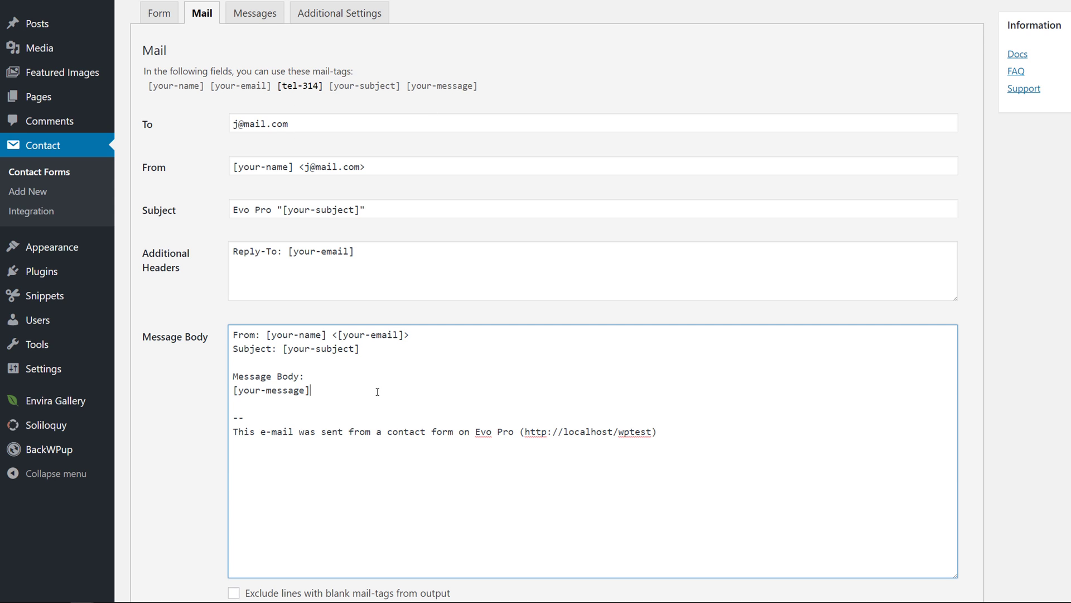
key(Return)
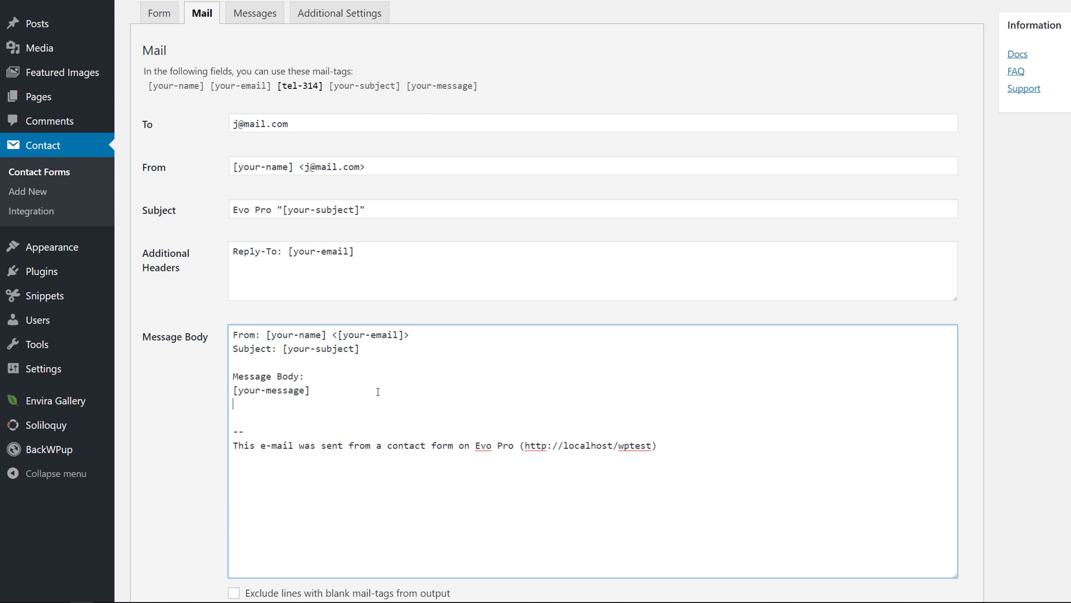
text([tel-314])
scroll(375, 394, down, 1)
scroll(374, 401, down, 1)
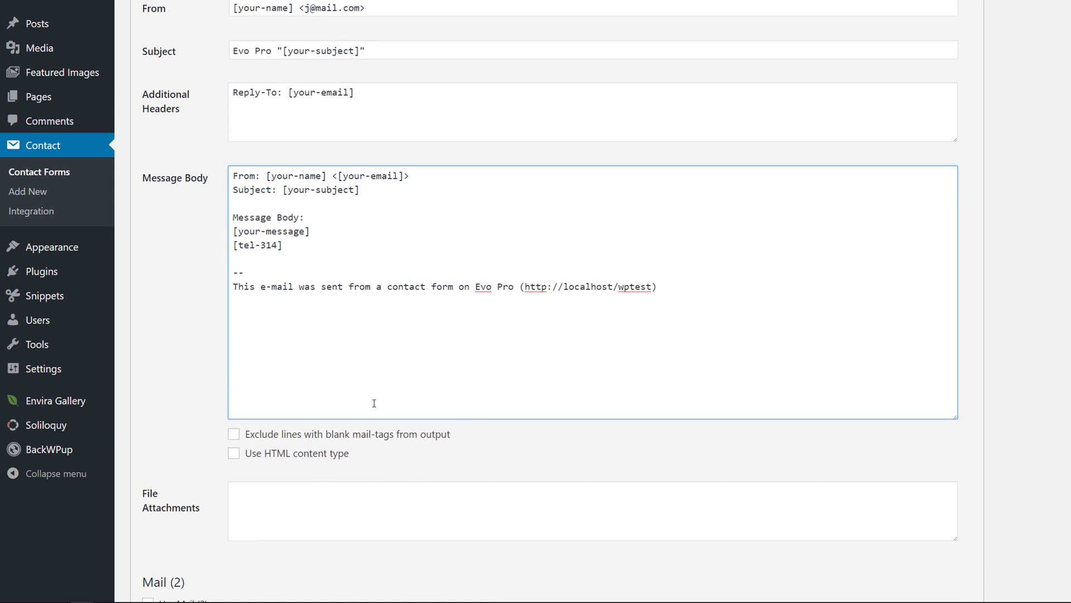
scroll(352, 427, down, 2)
scroll(251, 503, up, 1)
scroll(201, 502, down, 1)
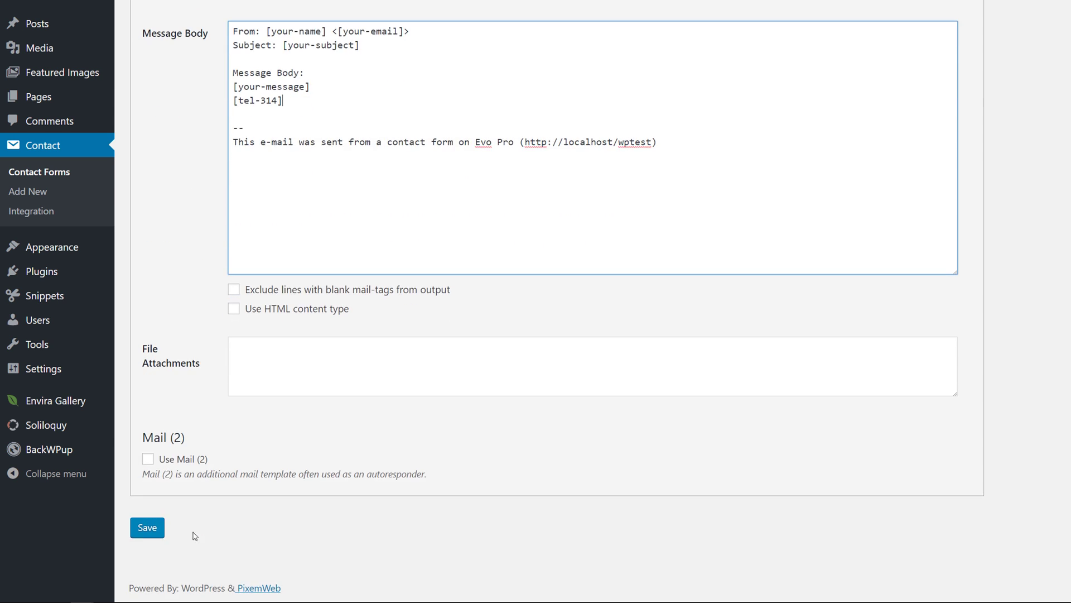
click(142, 528)
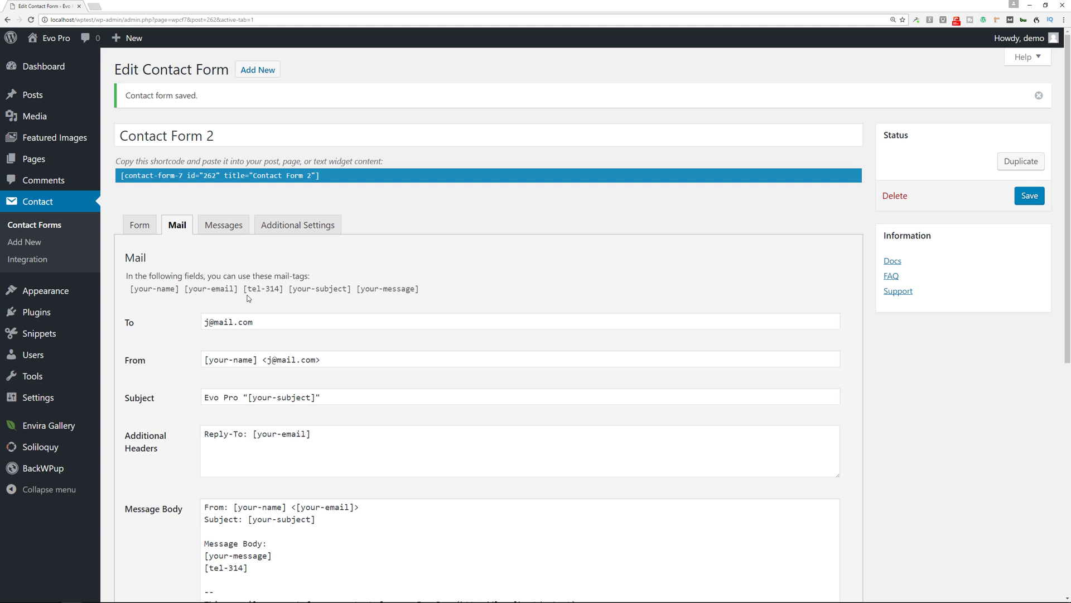
scroll(162, 399, down, 1)
scroll(161, 398, down, 1)
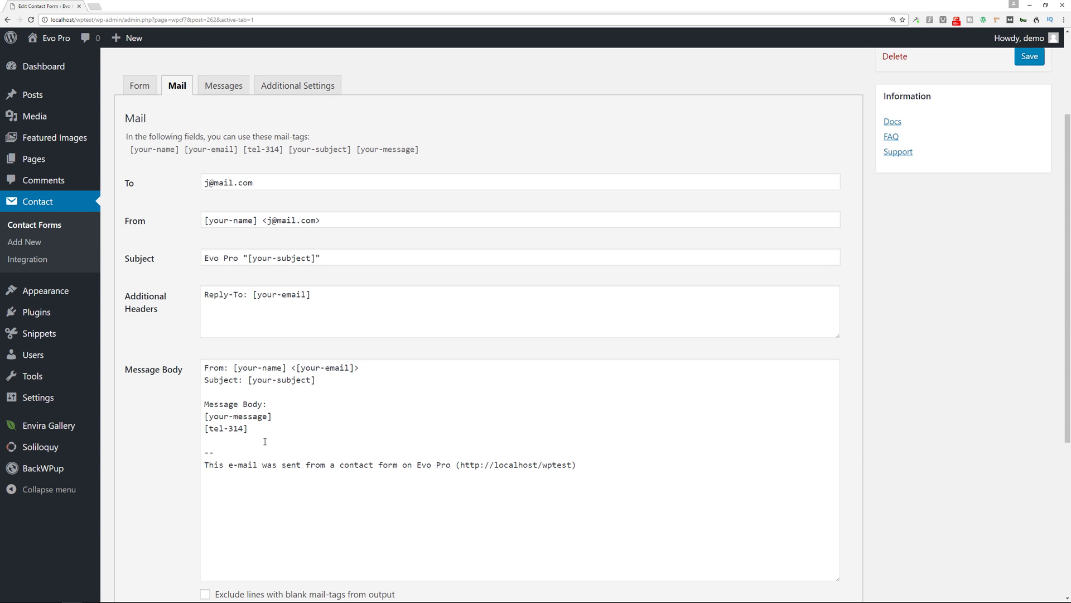
scroll(258, 442, up, 2)
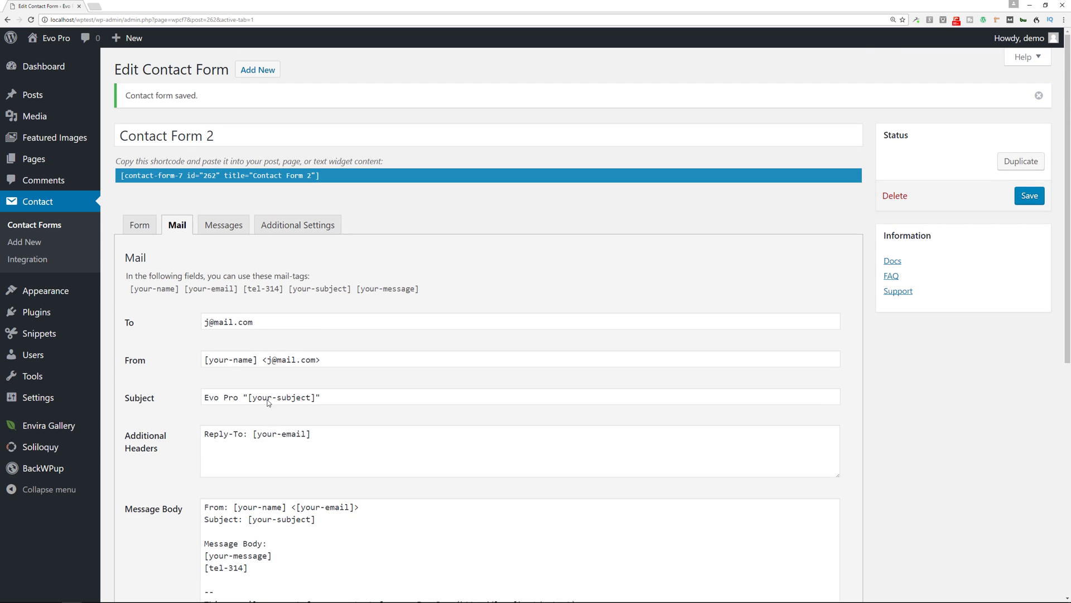
click(140, 224)
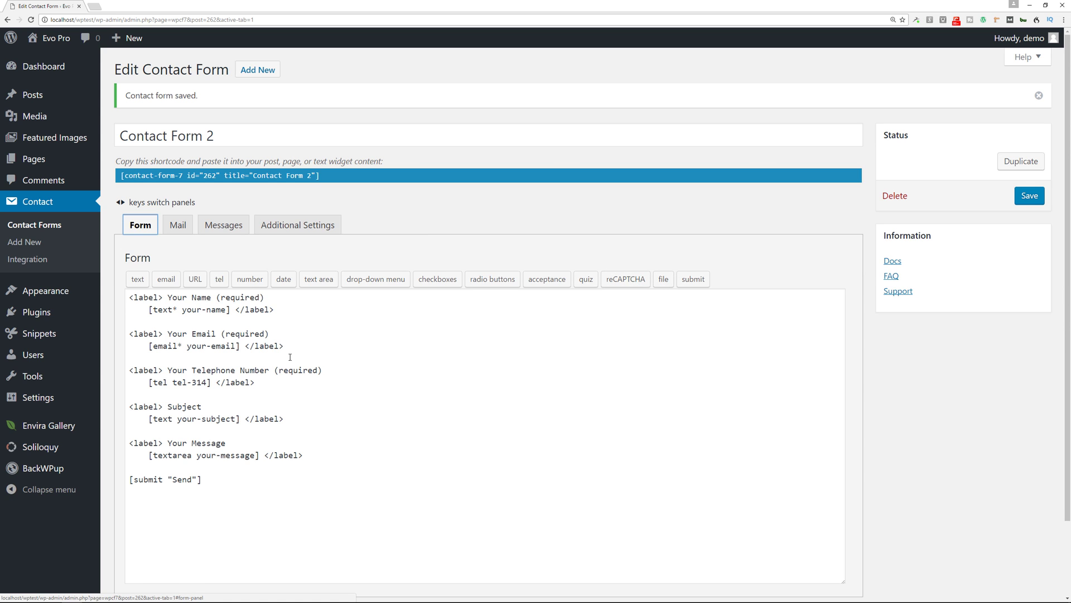
click(178, 225)
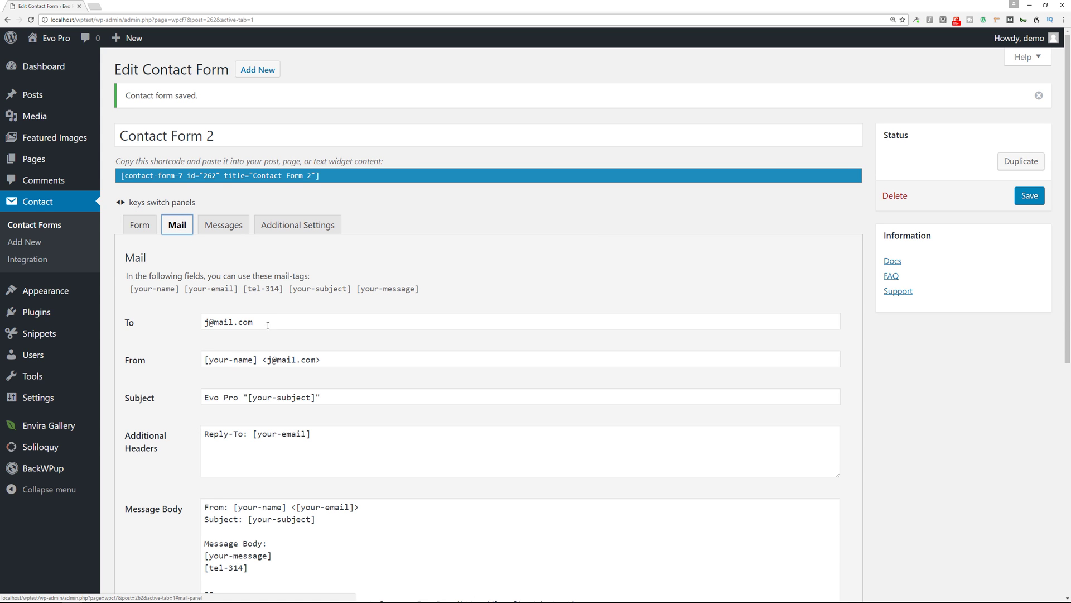
scroll(233, 505, down, 1)
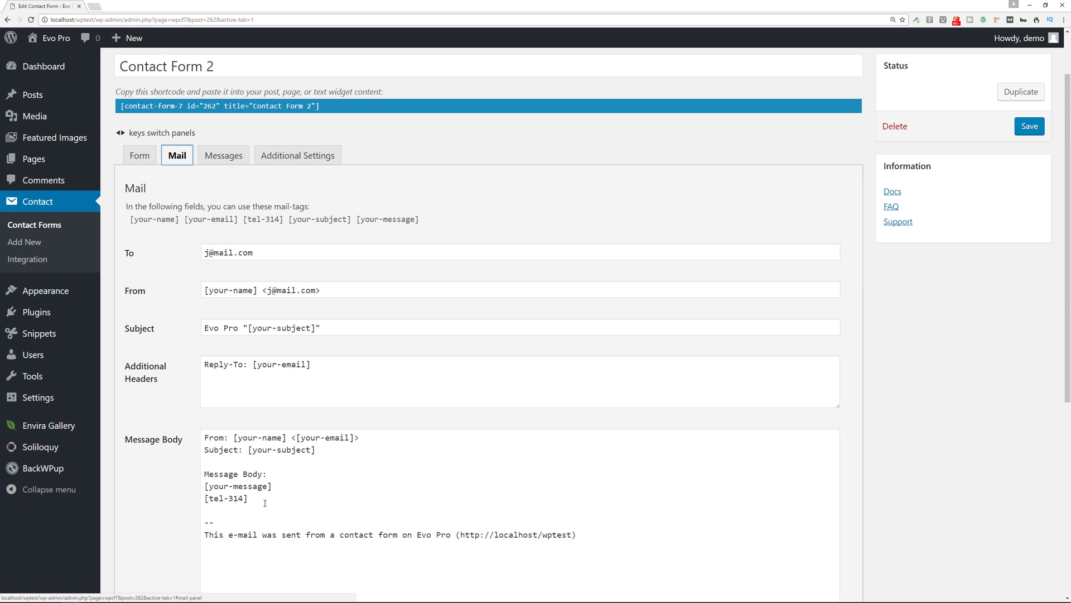
- Review the Messages tab's user-facing messages, including the invalid telephone number one
click(224, 157)
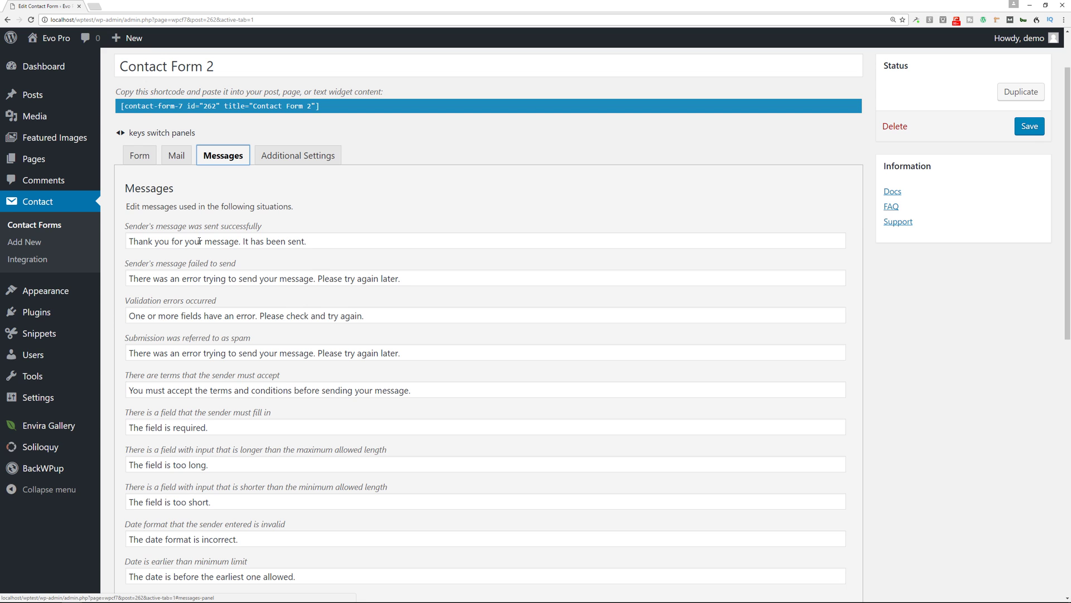
scroll(322, 208, down, 1)
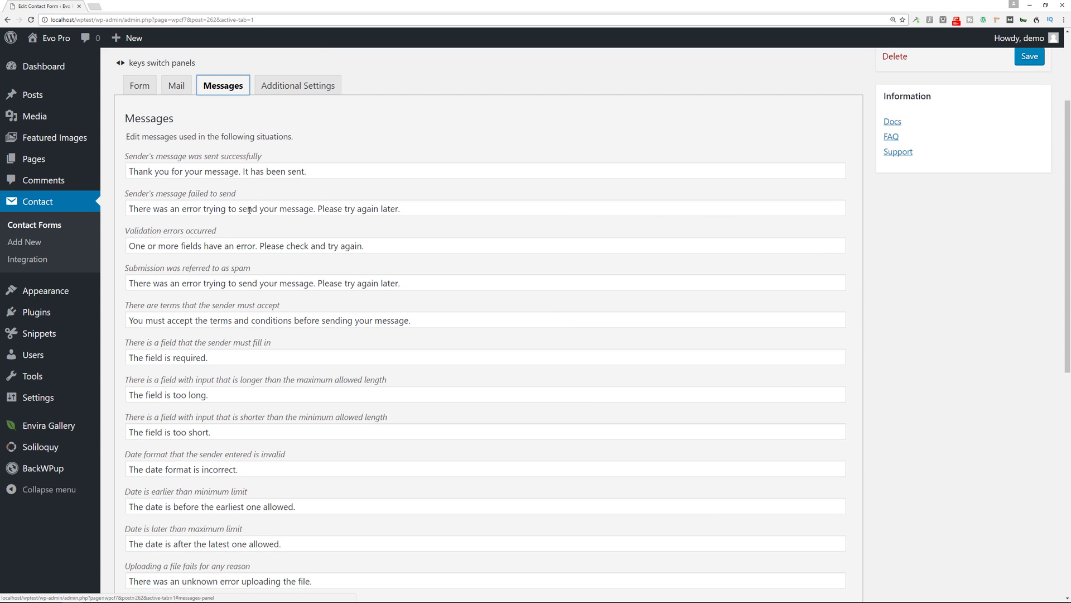
scroll(236, 365, down, 1)
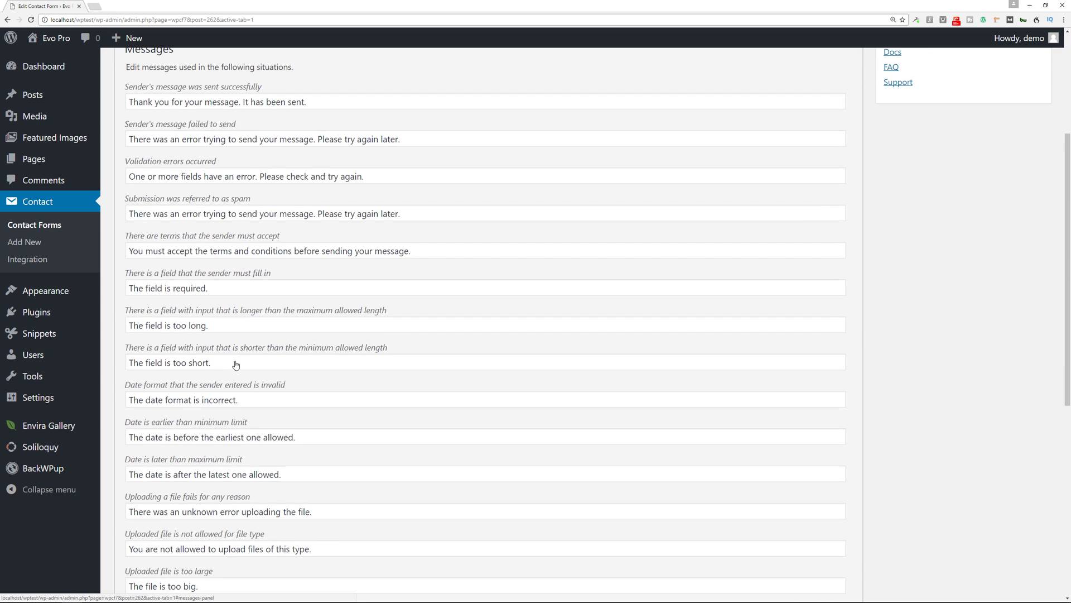
scroll(236, 366, down, 2)
scroll(235, 366, down, 1)
scroll(236, 366, down, 1)
scroll(235, 366, down, 1)
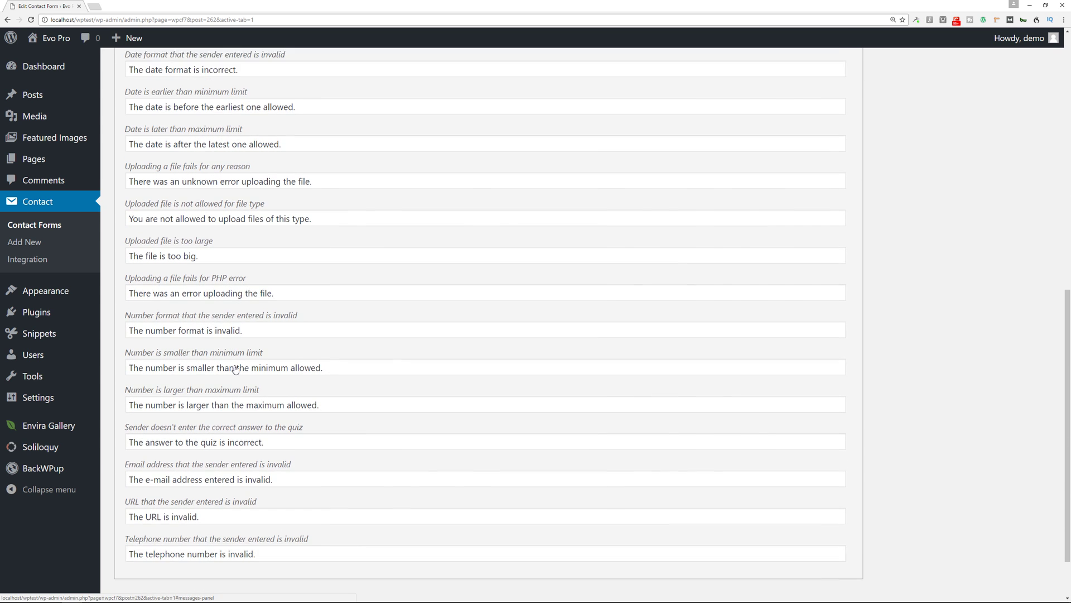
scroll(235, 368, down, 1)
scroll(235, 368, up, 1)
scroll(252, 361, up, 4)
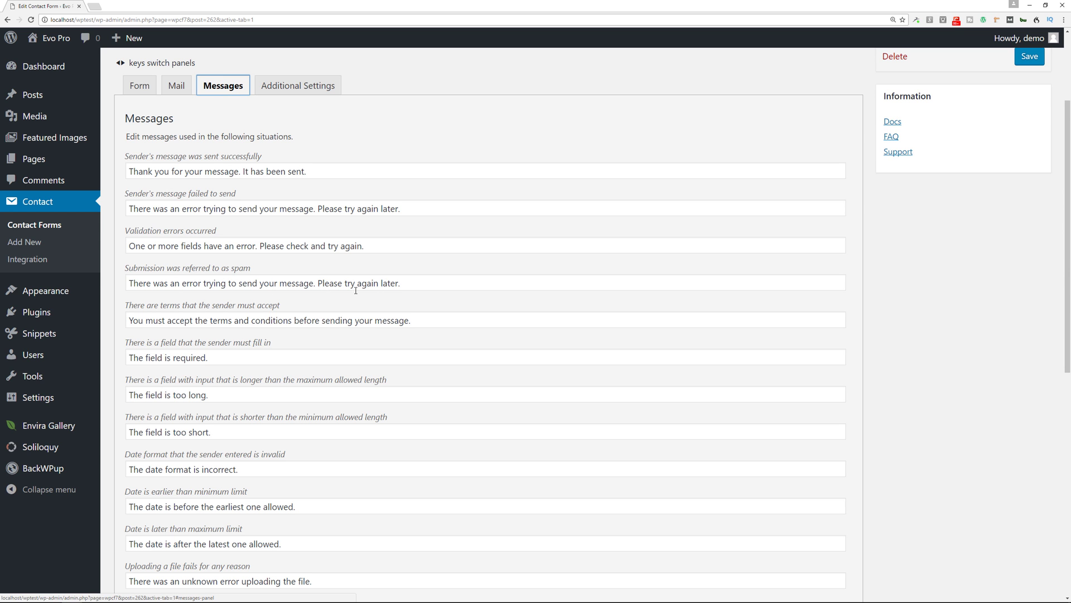
scroll(355, 290, down, 6)
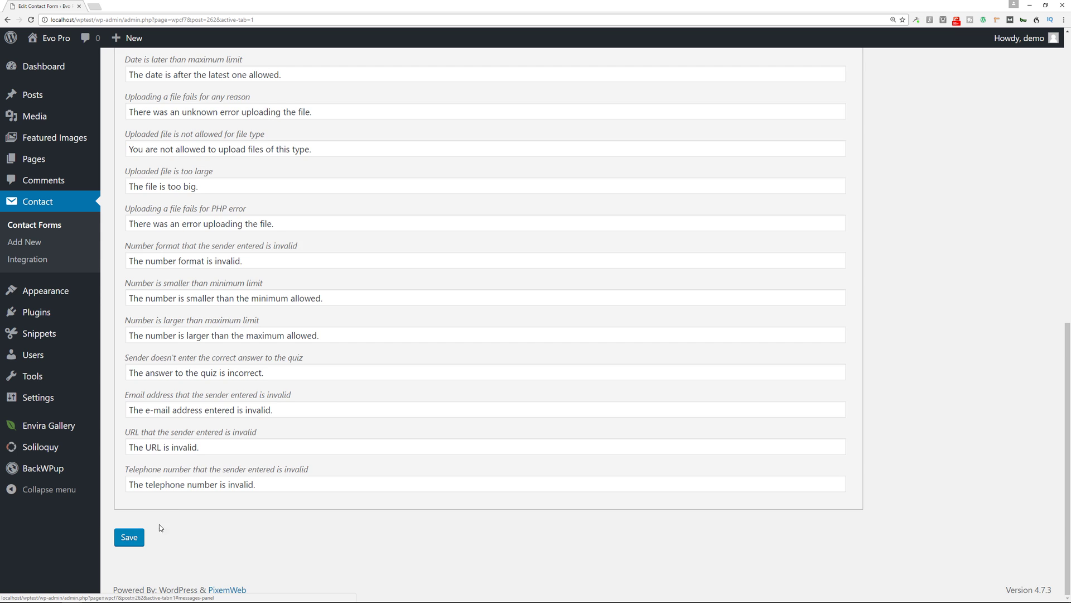
scroll(312, 462, up, 1)
scroll(311, 462, up, 10)
scroll(335, 251, up, 2)
- Open the Additional Settings documentation link in a new browser tab, read it and switch back
click(299, 224)
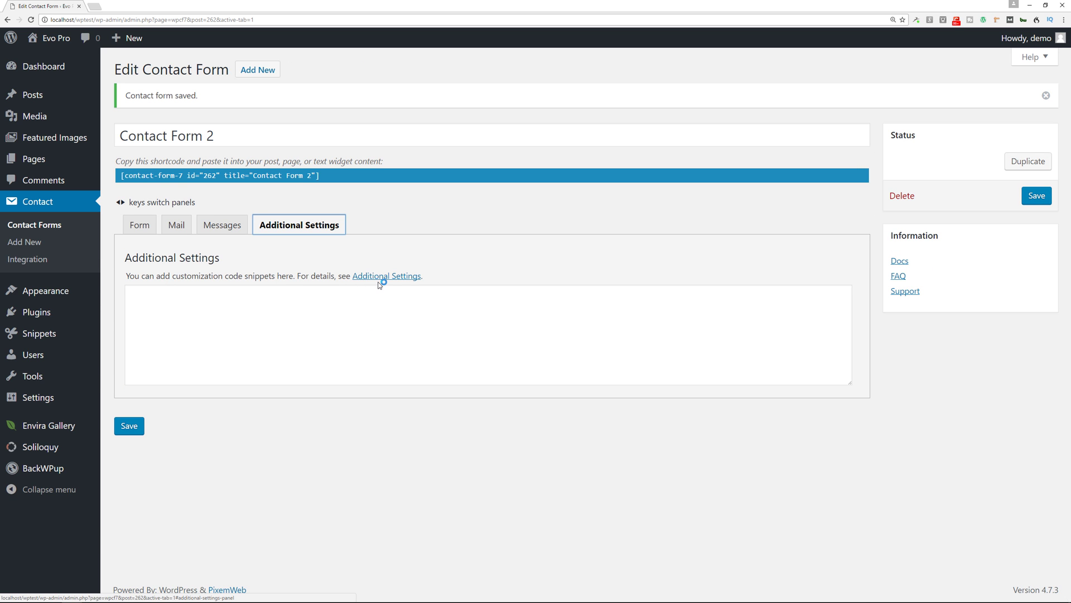
right_click(378, 284)
click(410, 293)
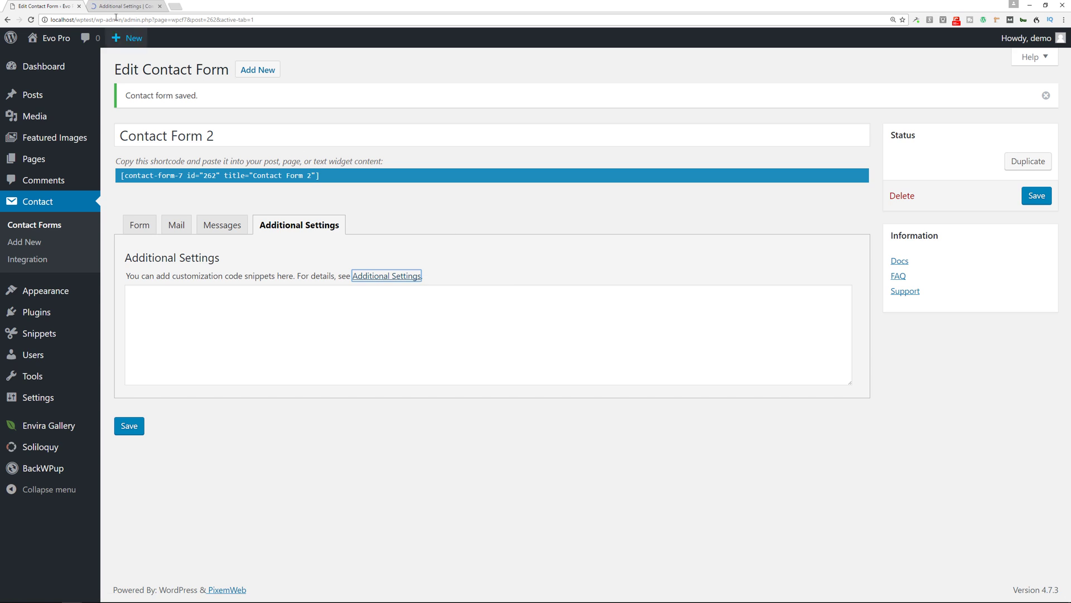
click(122, 6)
scroll(151, 278, down, 2)
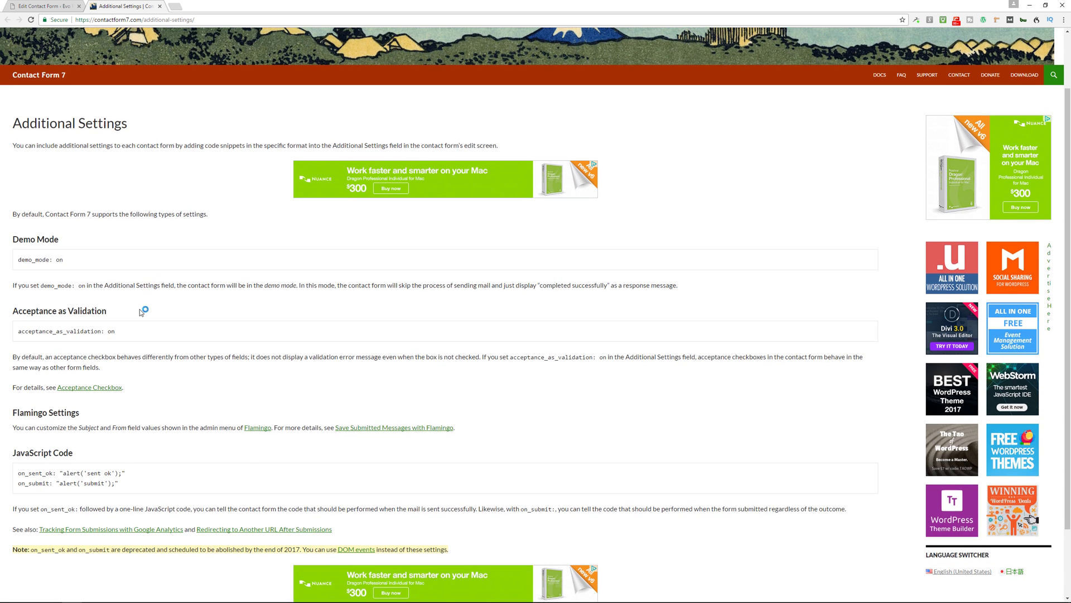
scroll(143, 310, down, 1)
scroll(134, 320, up, 3)
key(ctrl+shift+Tab)
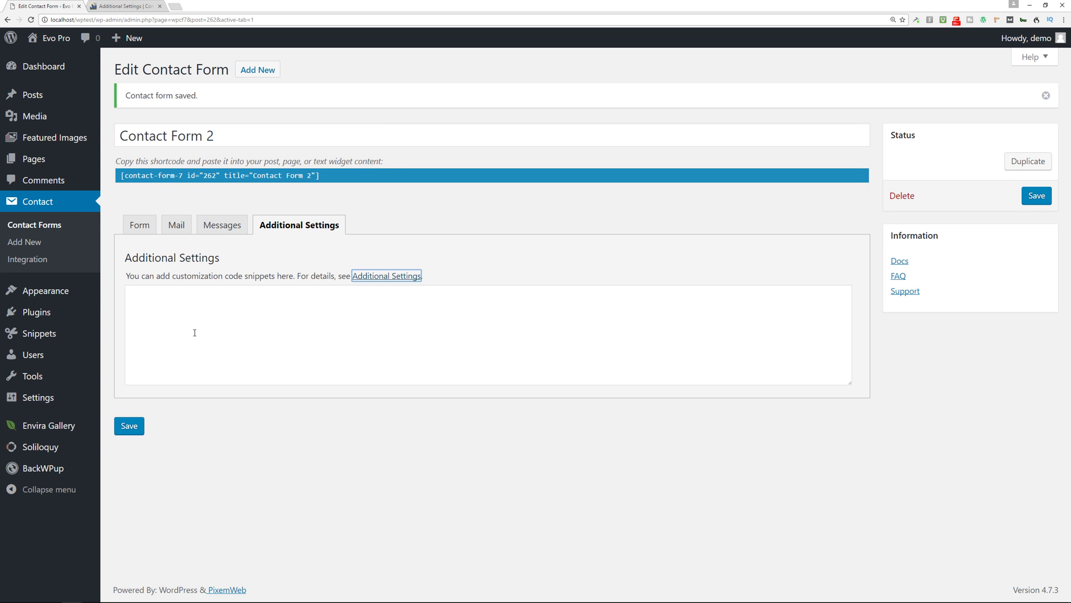
- Flip through the Form, Mail, Messages and Additional Settings panels and save the form
click(139, 225)
click(176, 224)
click(222, 225)
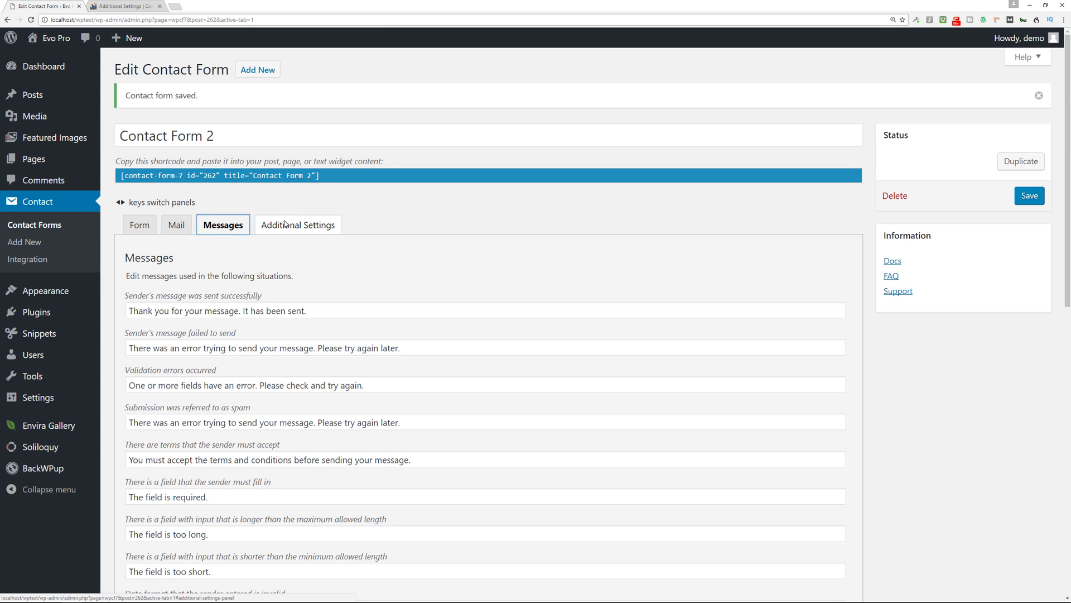
click(284, 225)
click(1033, 198)
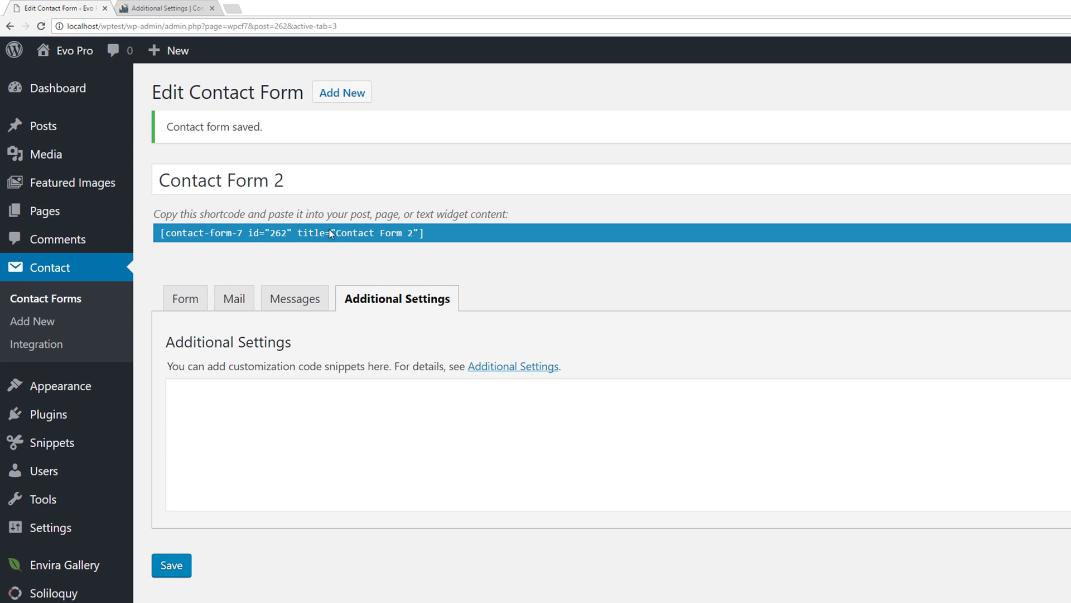
- Copy the Contact Form 2 shortcode and go to the site's Contact page
click(338, 236)
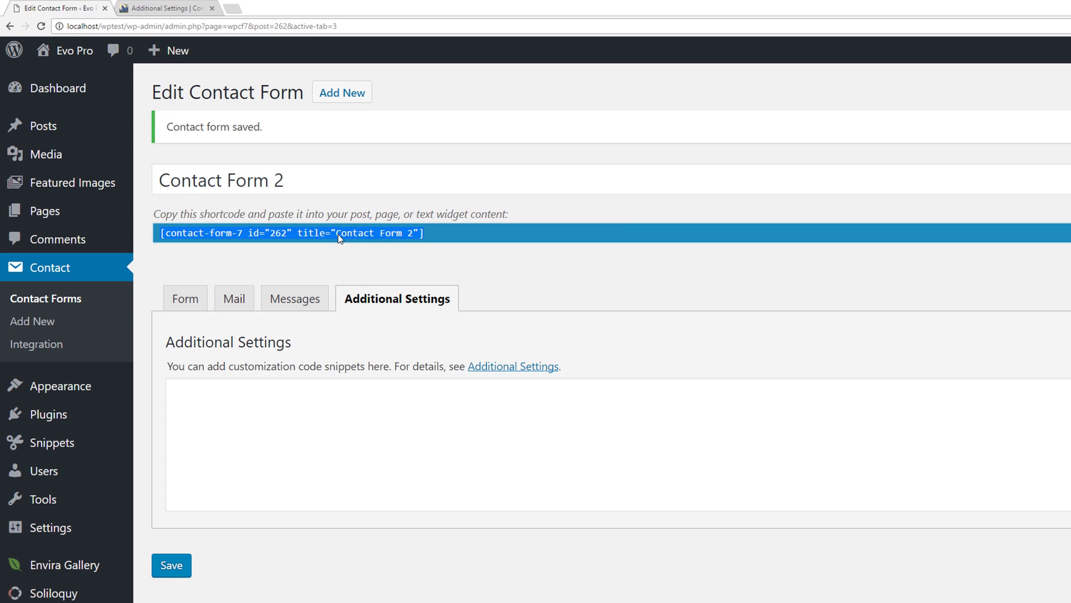
right_click(338, 238)
click(356, 243)
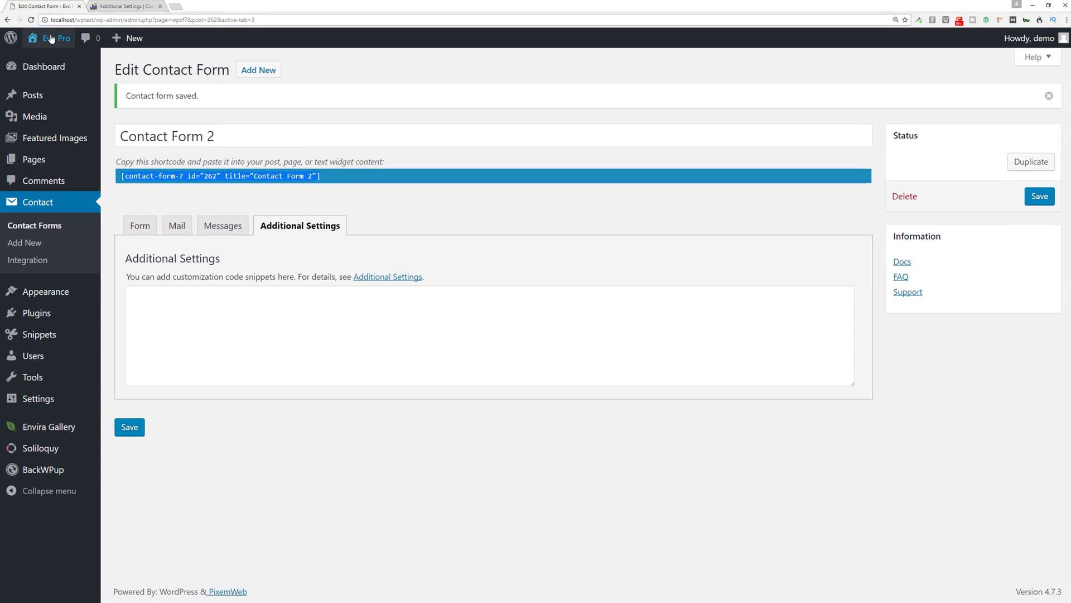
click(44, 60)
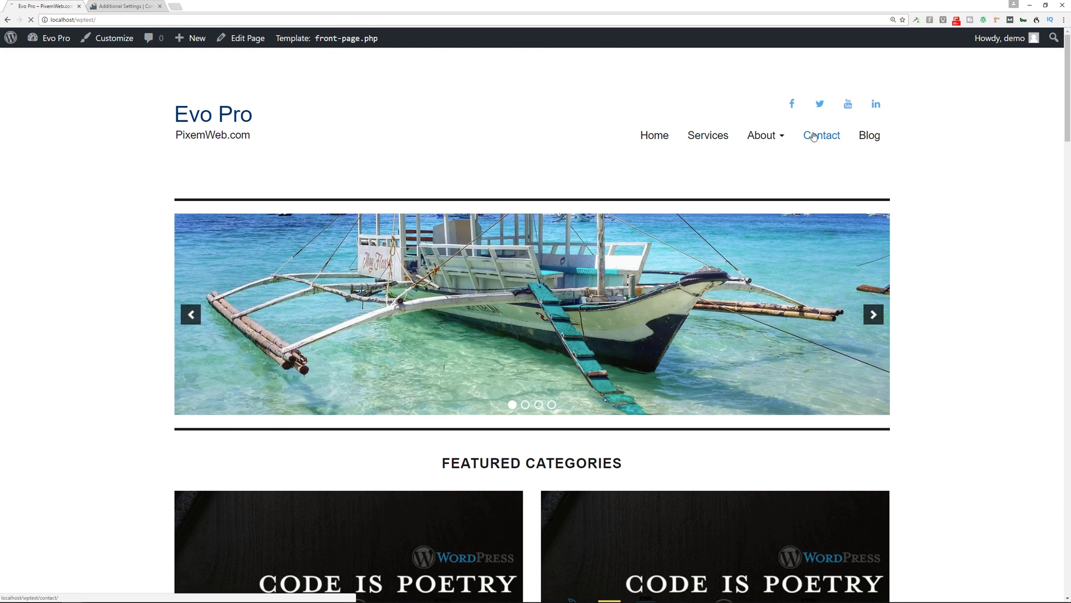
click(822, 135)
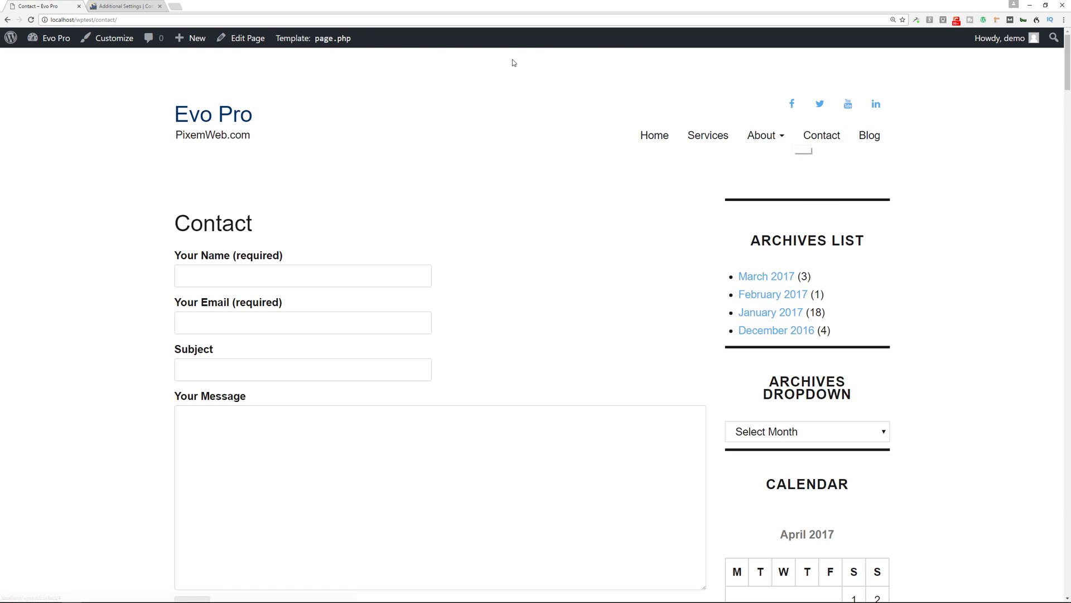
- Edit the Contact page and paste the Contact Form 2 shortcode over the old one
click(250, 41)
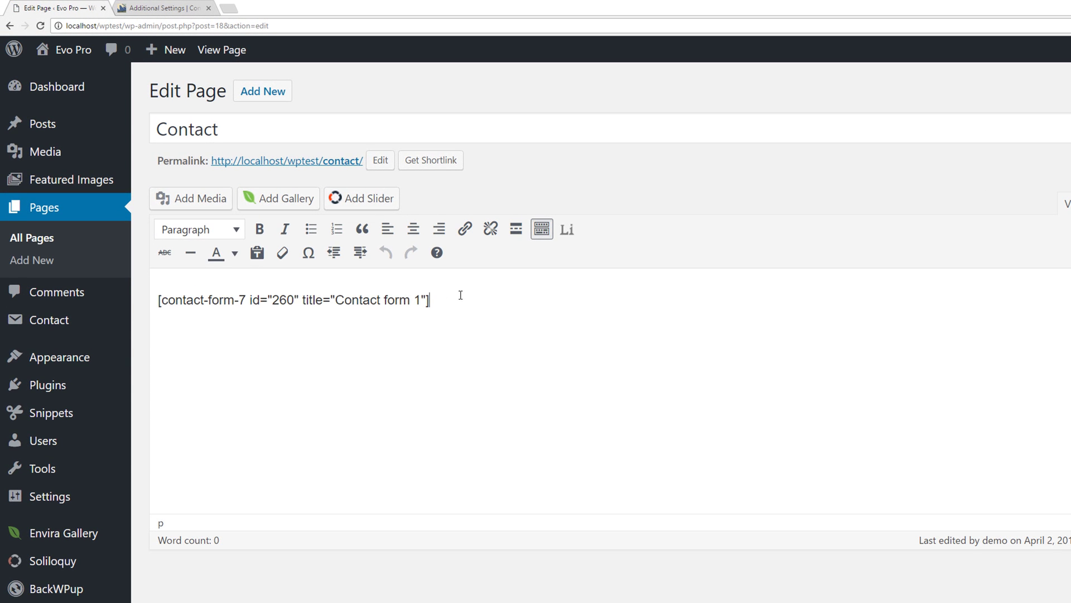
drag(460, 296, 157, 298)
key(ctrl+v)
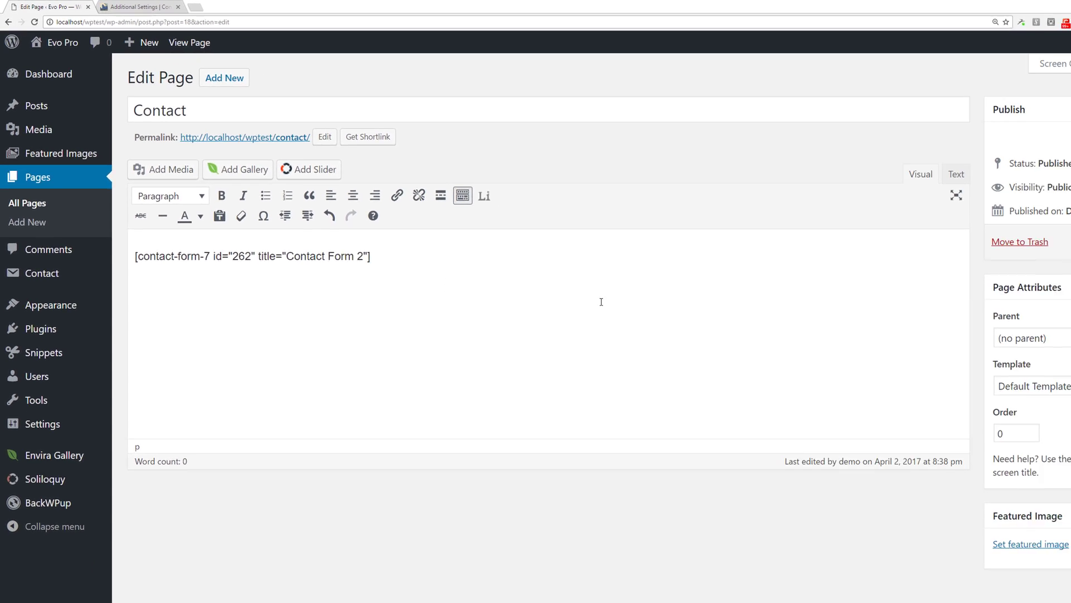
- Update and view the page, try each field including Your Telephone Number, then return to the Dashboard
click(199, 98)
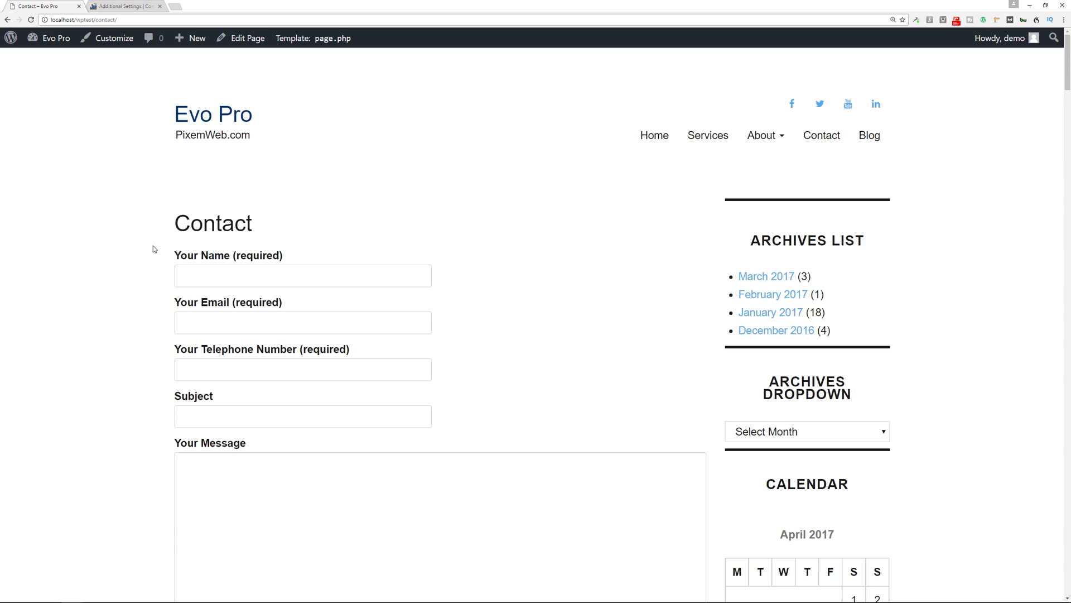
scroll(145, 260, down, 1)
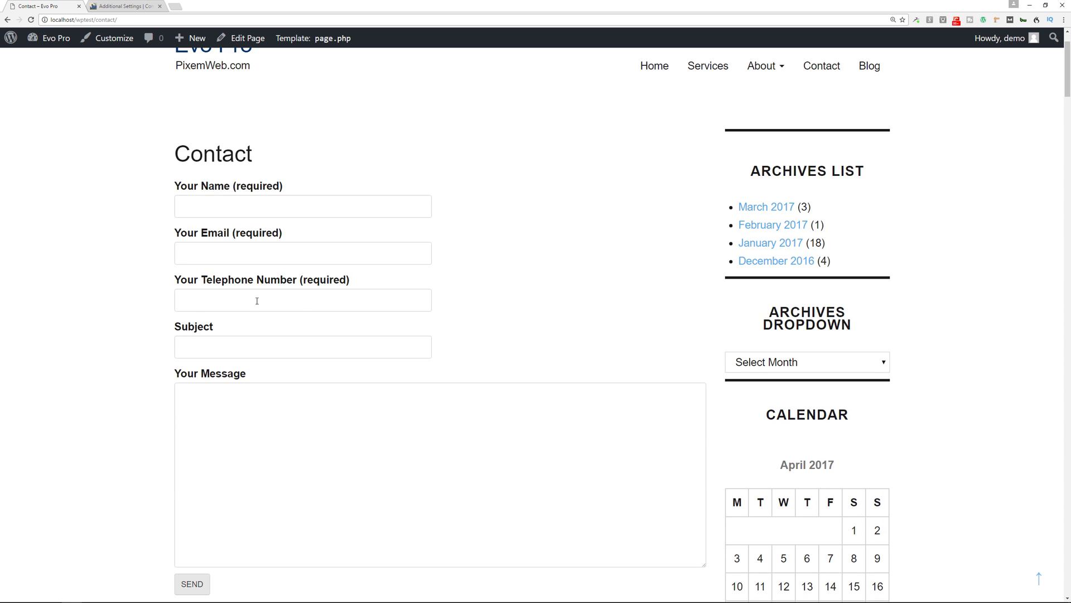
click(214, 203)
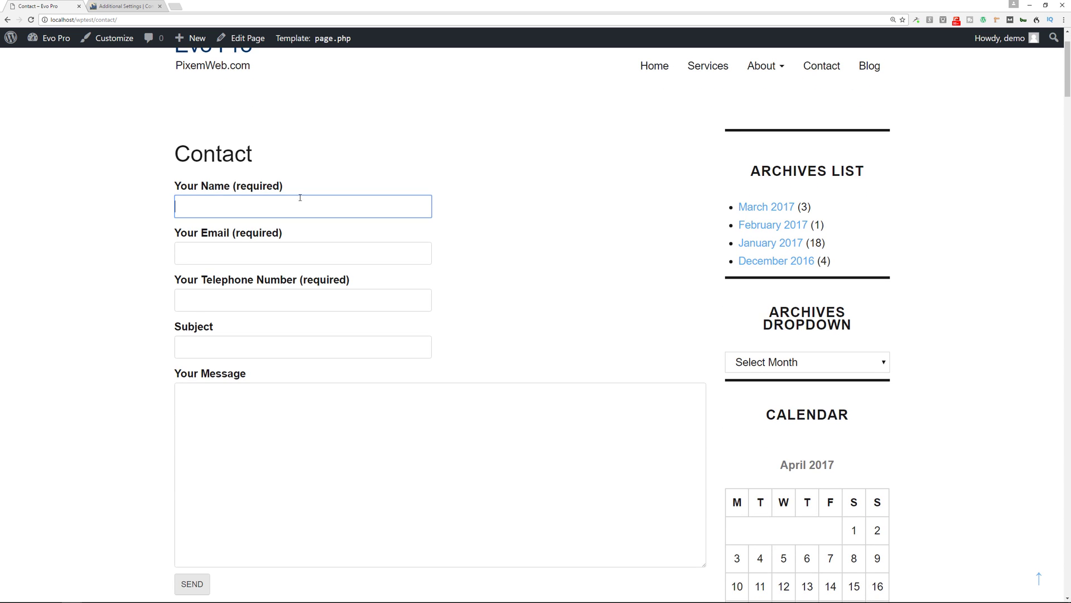
click(213, 246)
click(203, 296)
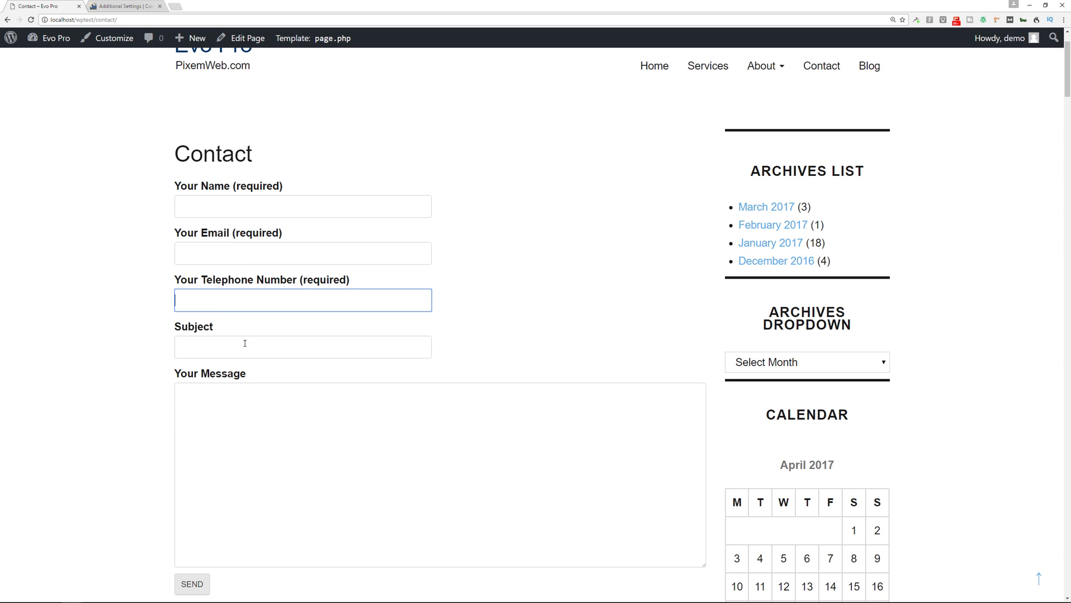
click(242, 346)
scroll(296, 359, down, 1)
click(285, 375)
scroll(285, 375, down, 3)
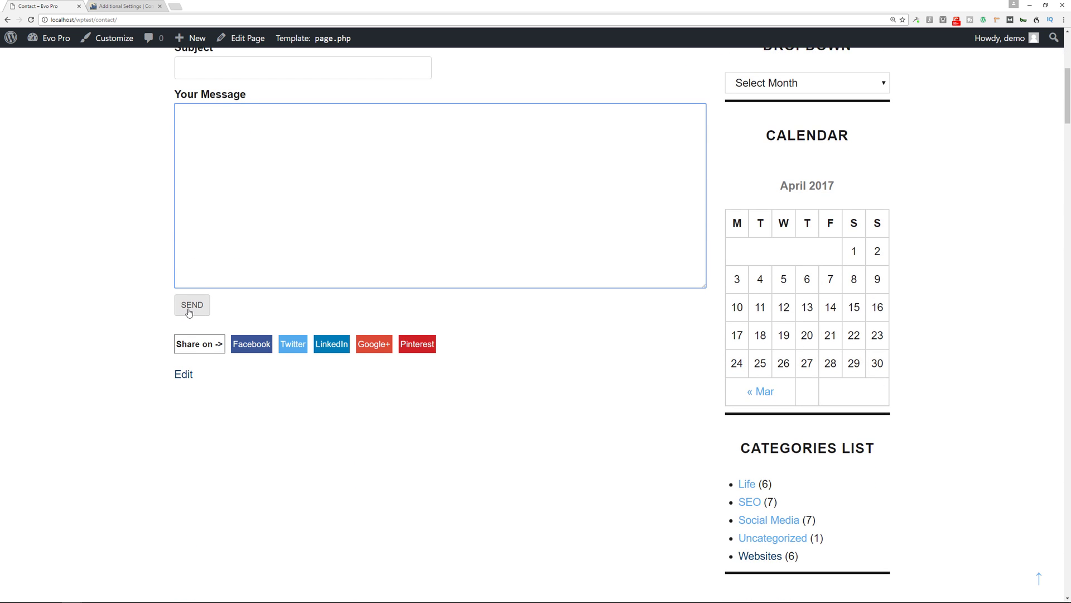
click(45, 59)
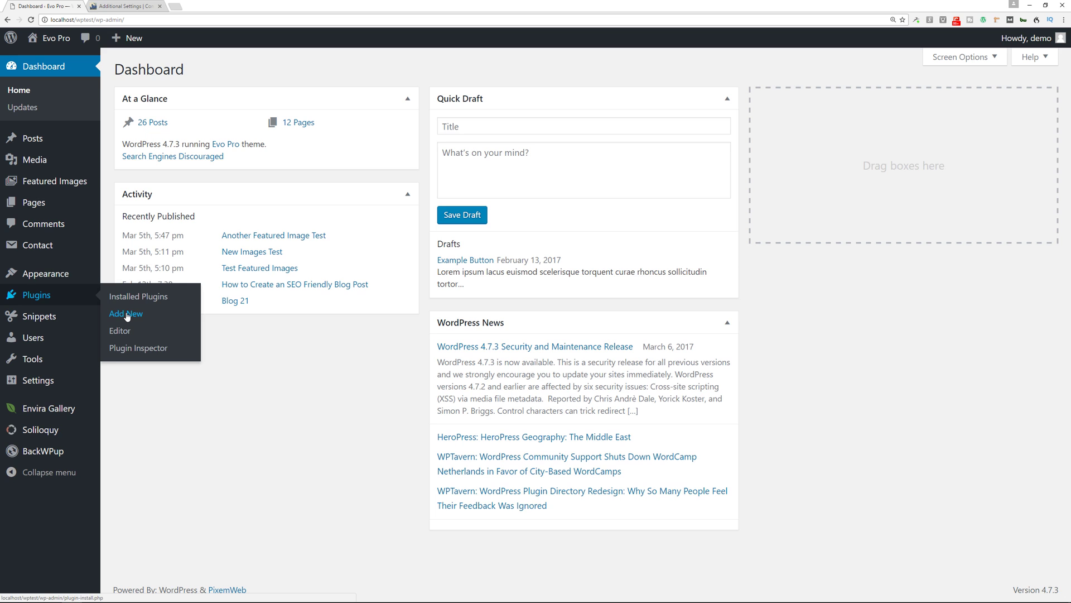
mouse_move(38, 245)
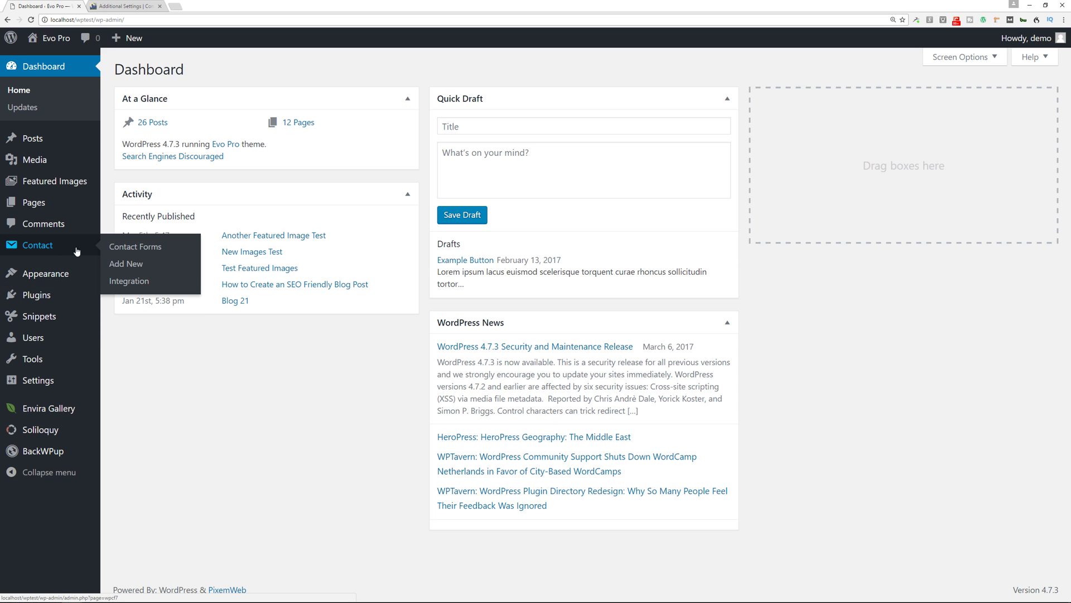
- Open Contact Form 2 for editing and browse its Mail, Messages and Additional Settings panels
click(47, 248)
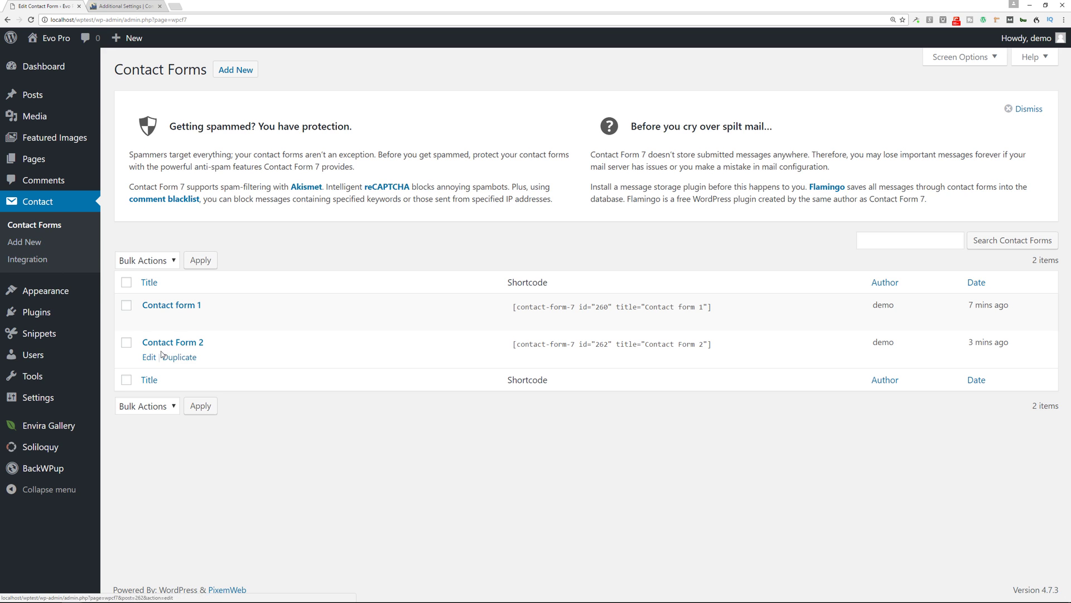
click(148, 357)
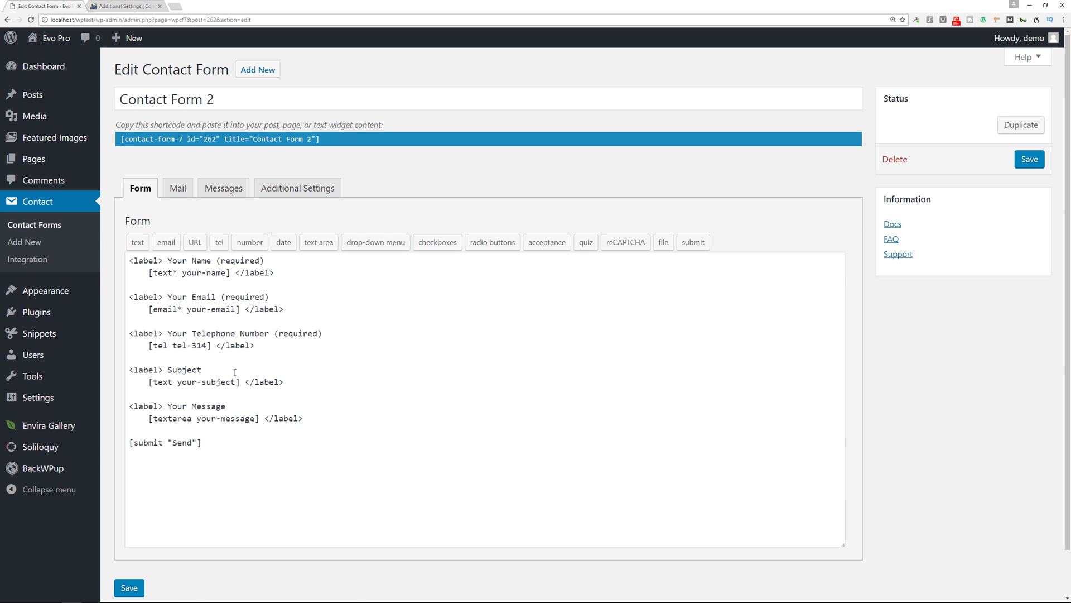
click(177, 187)
click(223, 188)
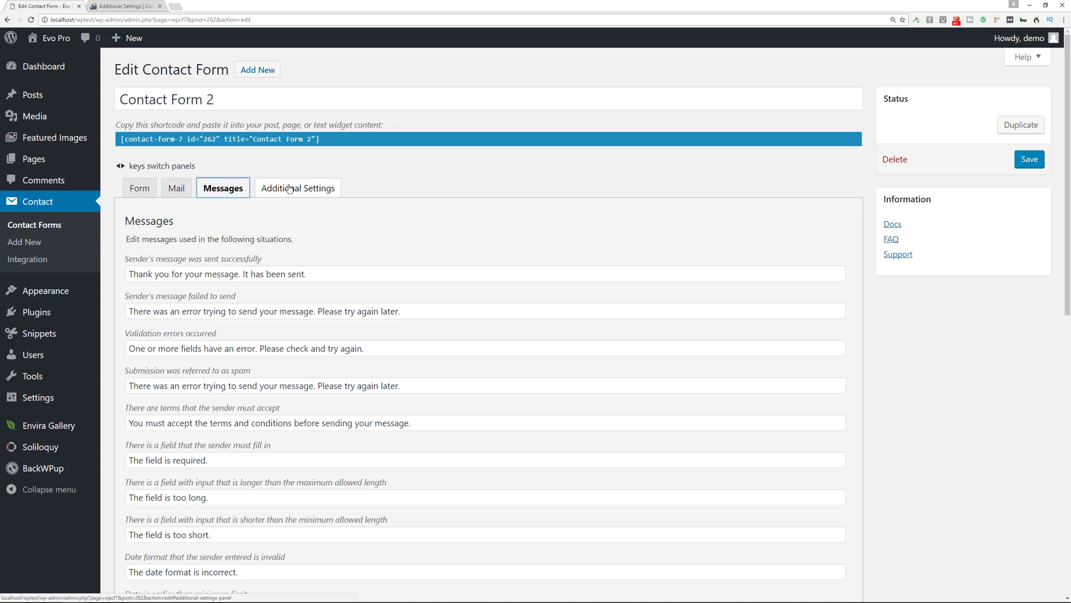
click(289, 189)
click(229, 196)
key(Left)
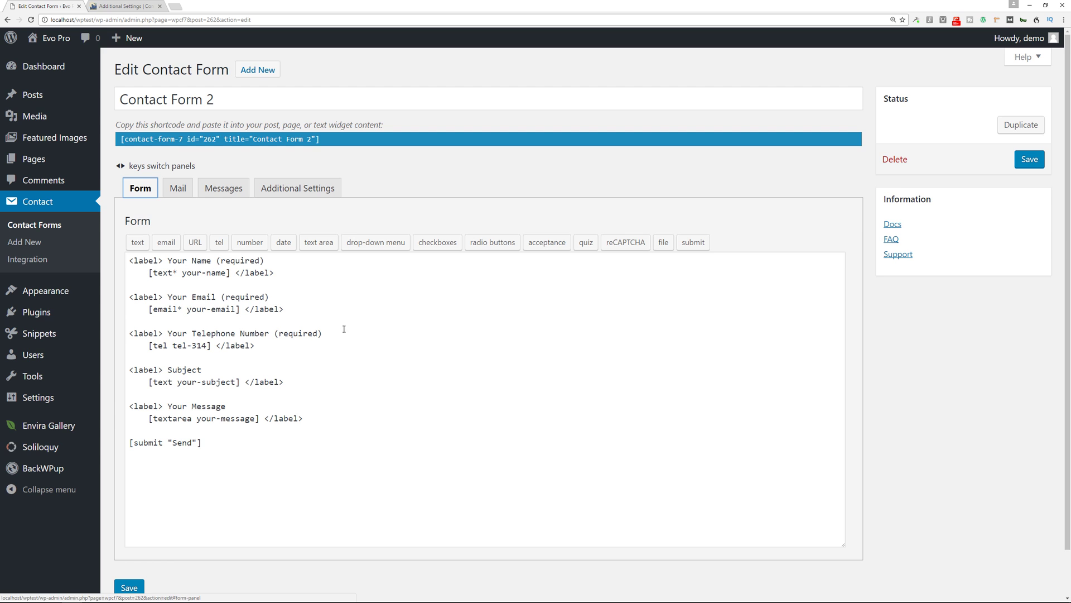
- Delete "(required)" from the telephone label in the form template and save the form
drag(323, 333, 274, 331)
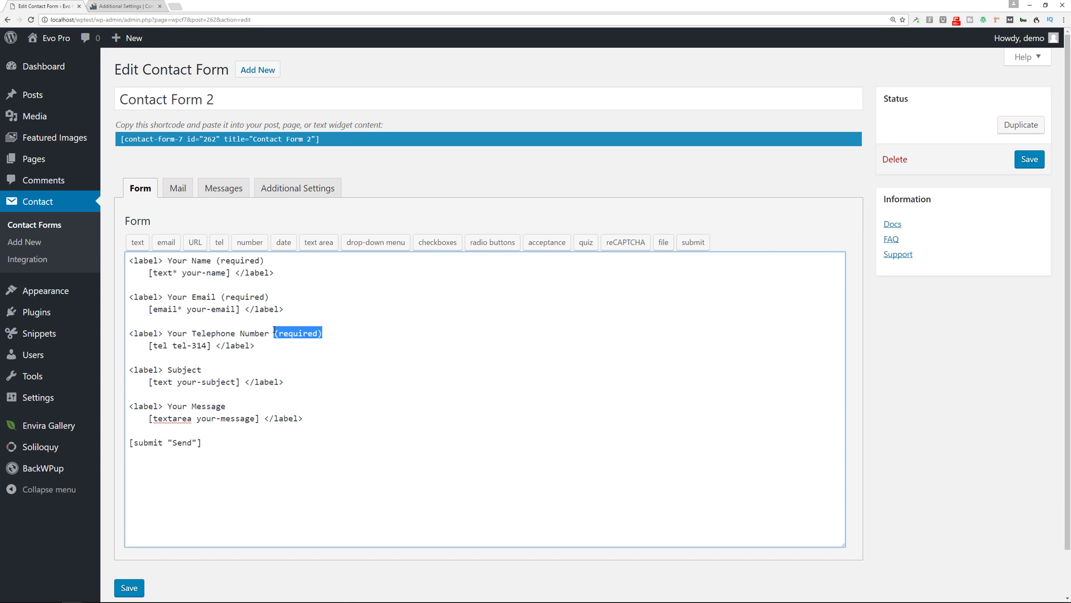
key(Delete)
scroll(274, 333, down, 2)
click(129, 537)
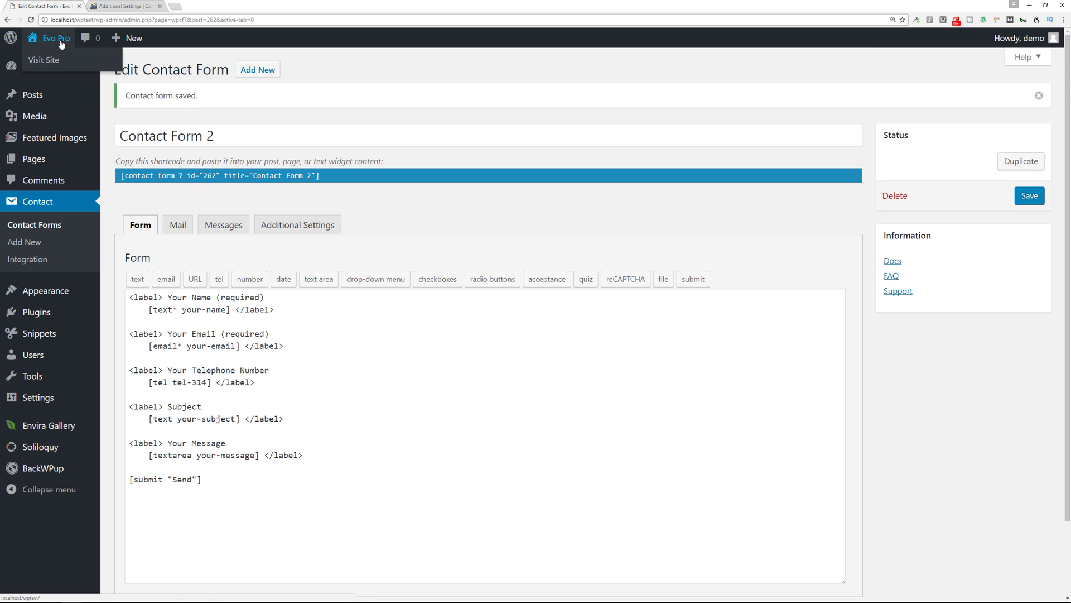
- View the live Contact page and try the Name, Email, Telephone and Subject fields, dismissing the promo overlay
click(52, 59)
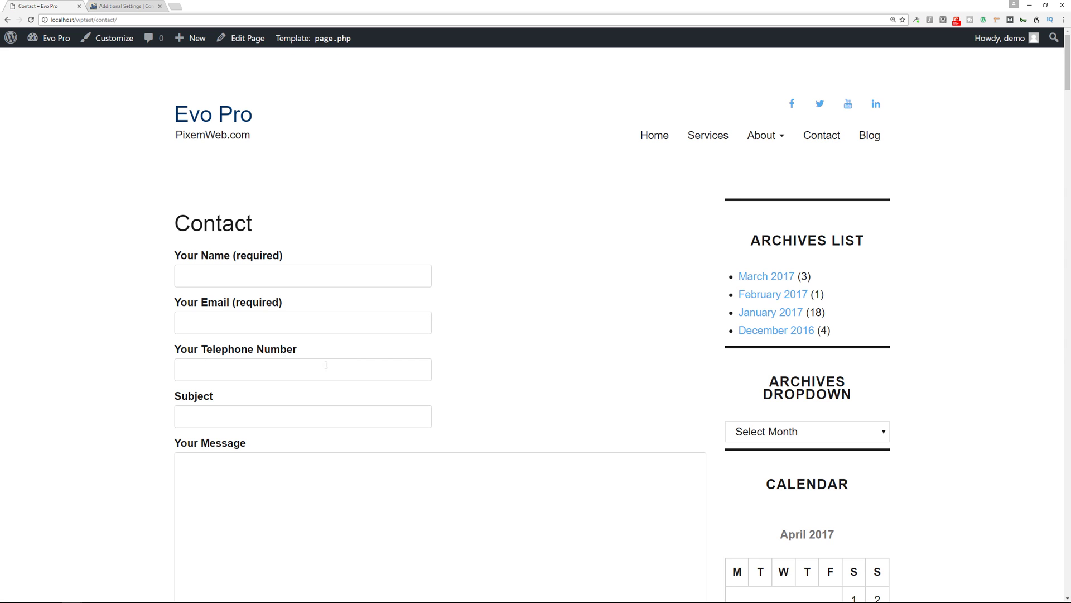
click(344, 416)
scroll(345, 453, down, 1)
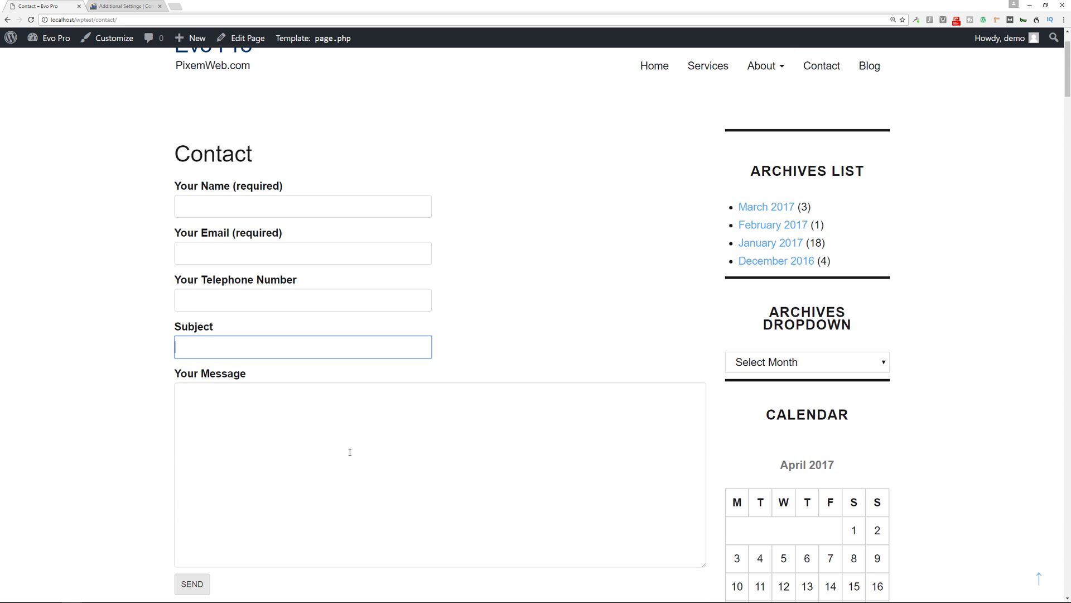
scroll(350, 452, up, 1)
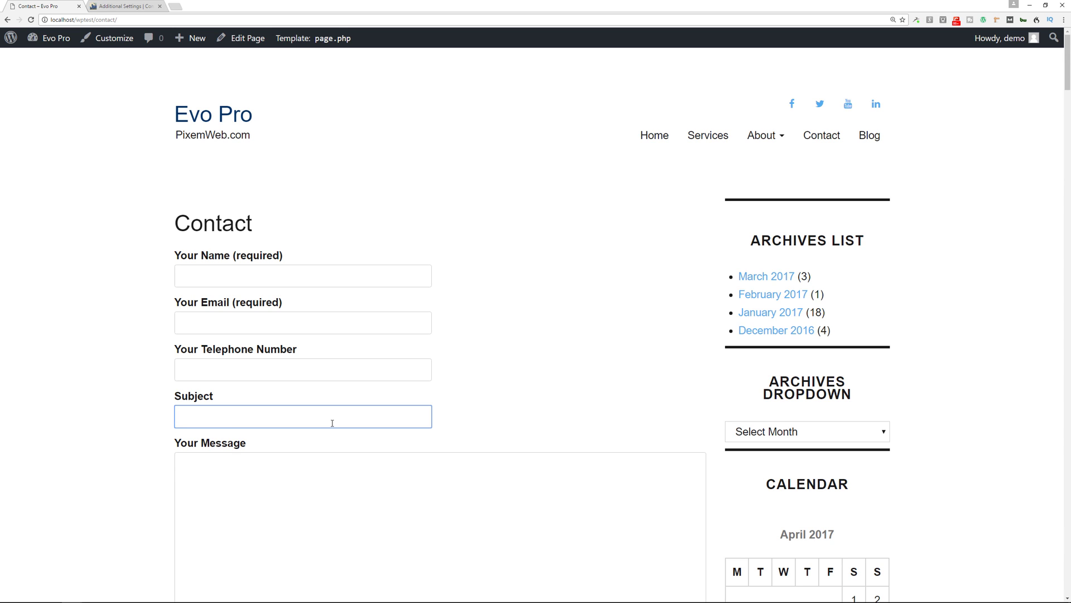
click(340, 369)
click(360, 324)
click(366, 277)
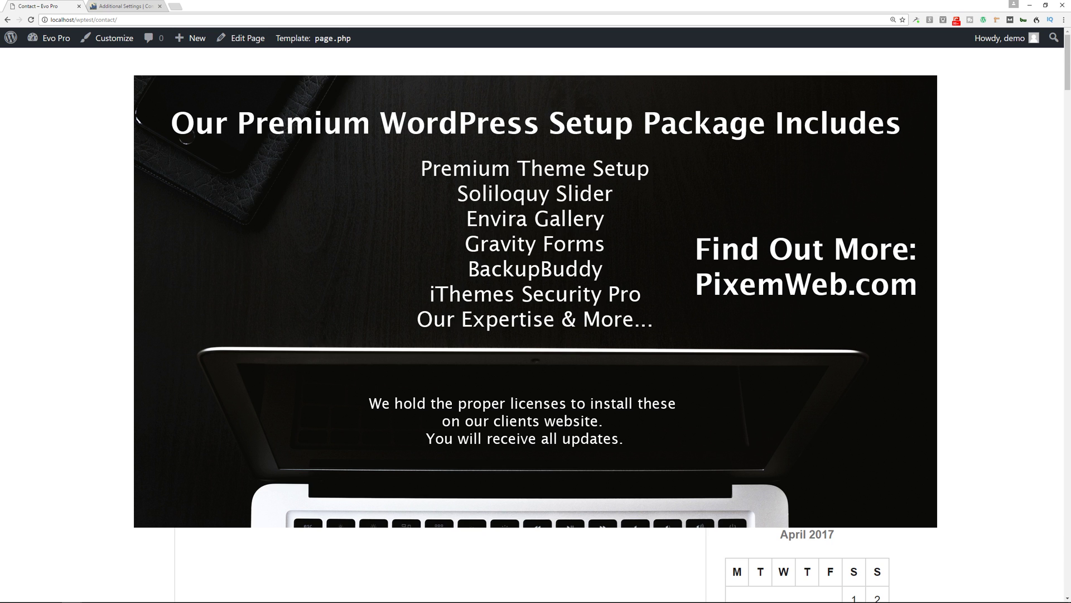
scroll(536, 318, down, 2)
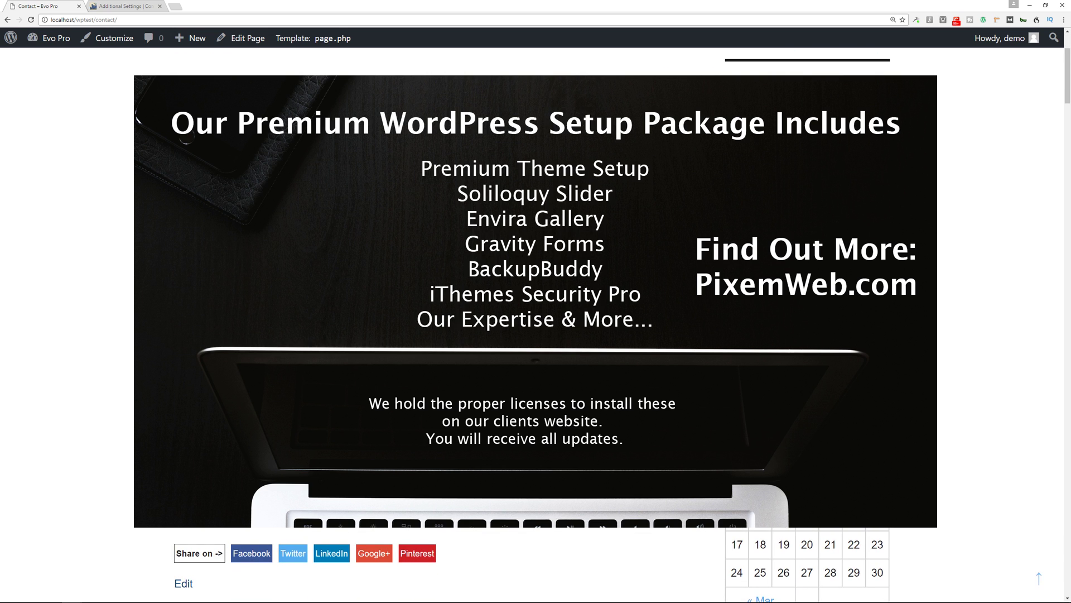
click(90, 325)
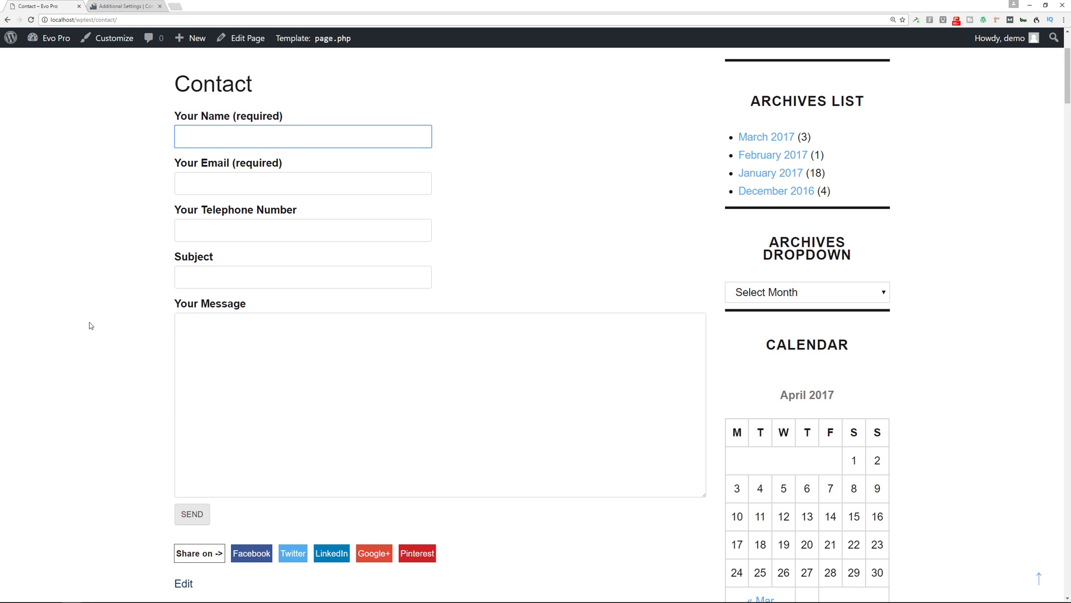